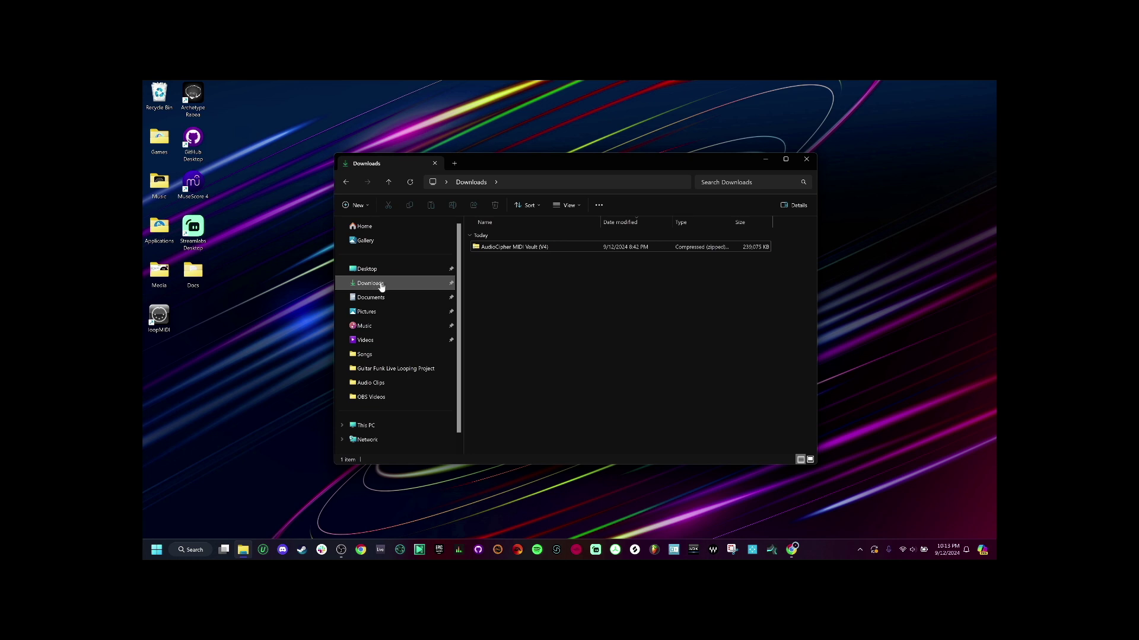
Extract the AudioCipher MIDI Vault (V4) archive into its own folder in Downloads
click(529, 248)
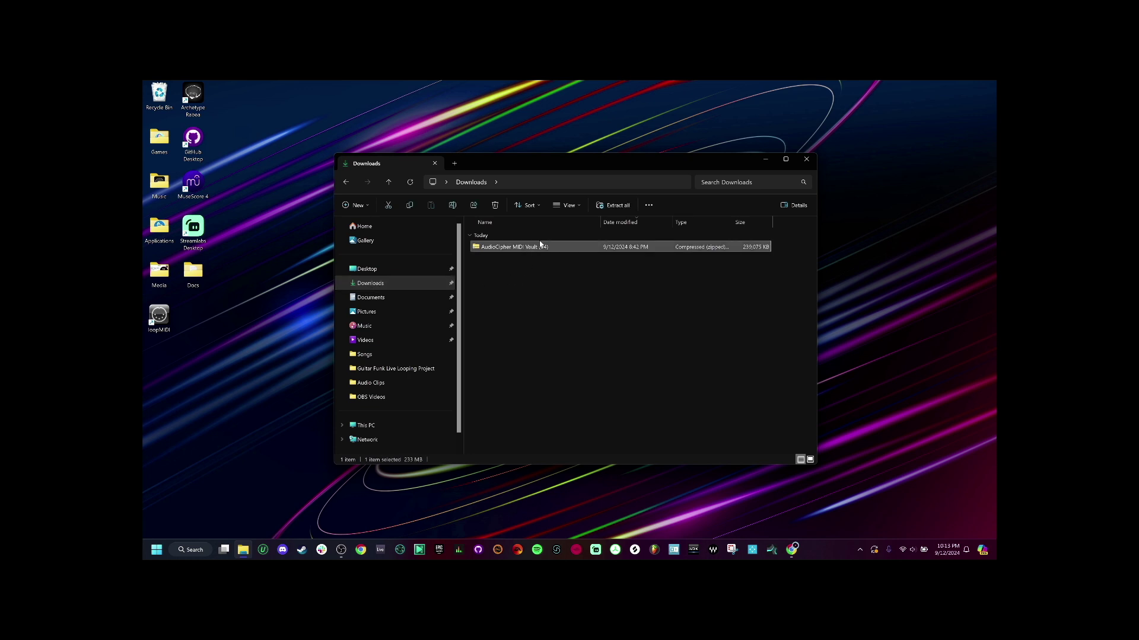
click(624, 208)
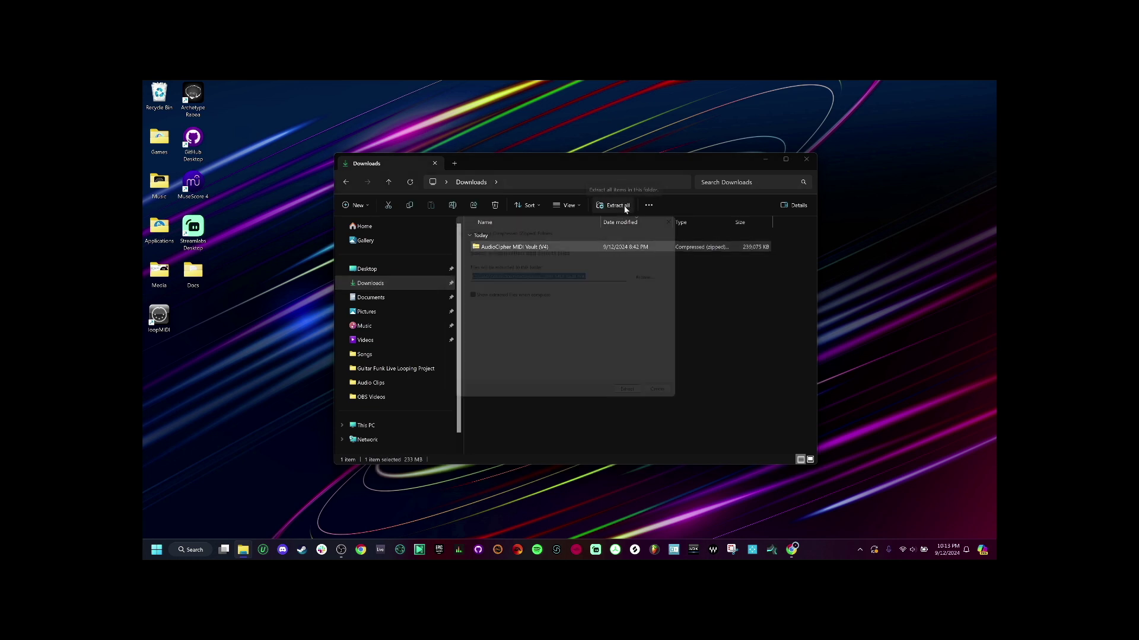
click(643, 403)
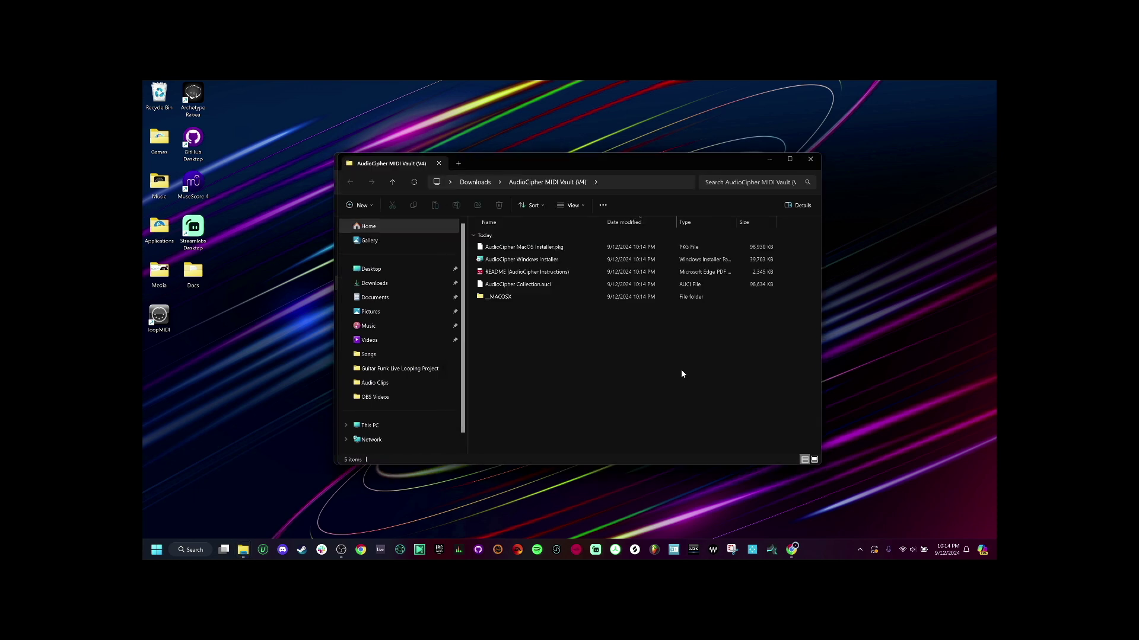
click(577, 261)
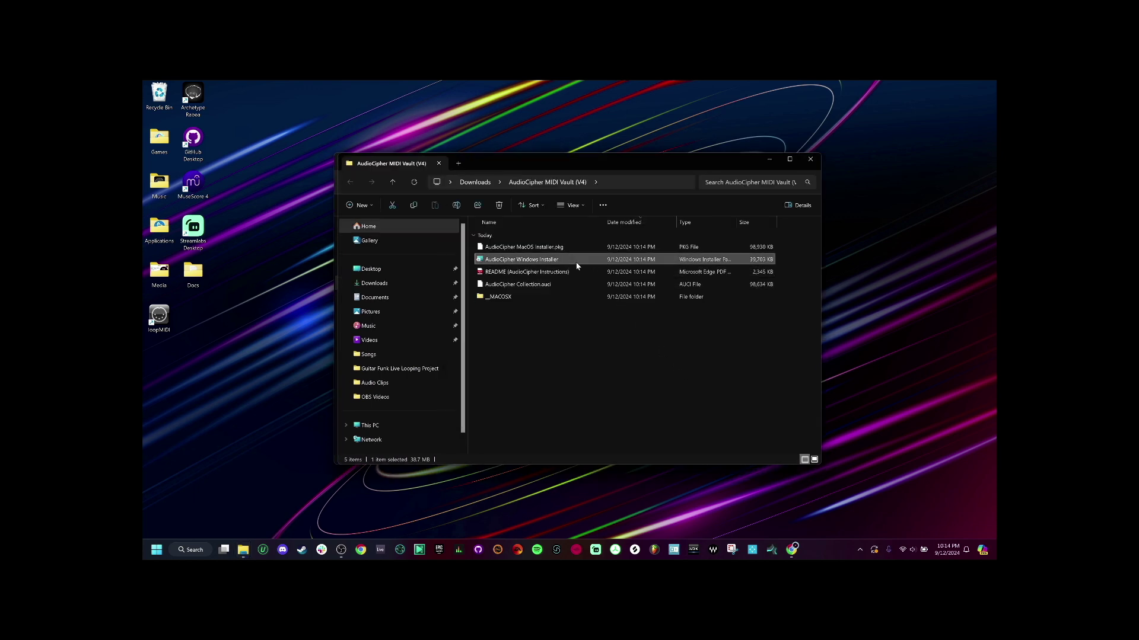
click(579, 273)
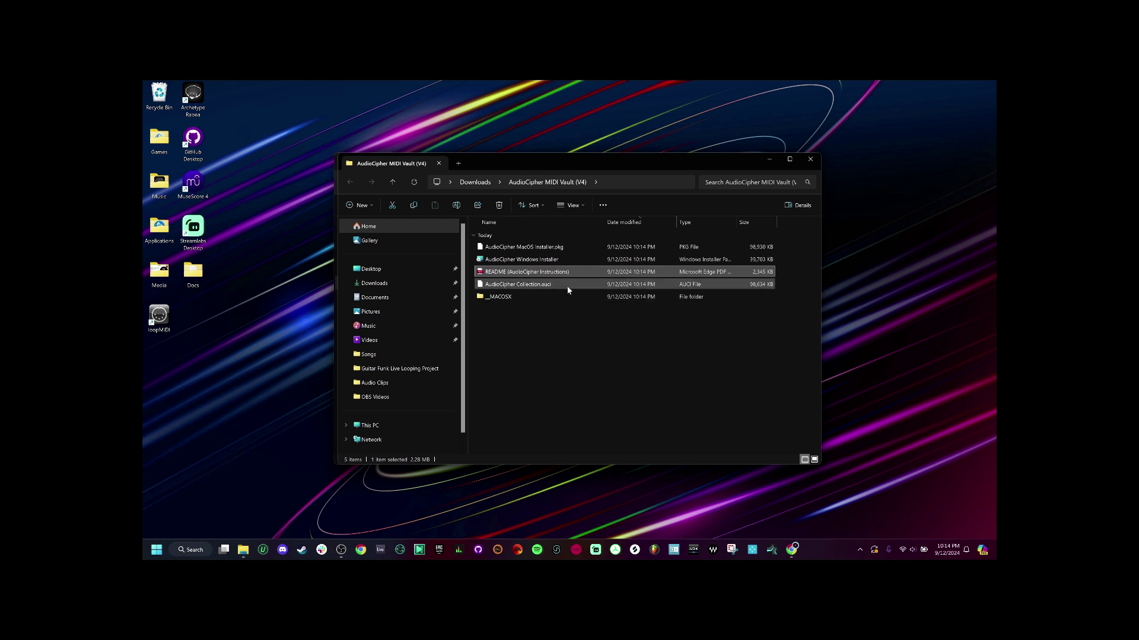
click(567, 286)
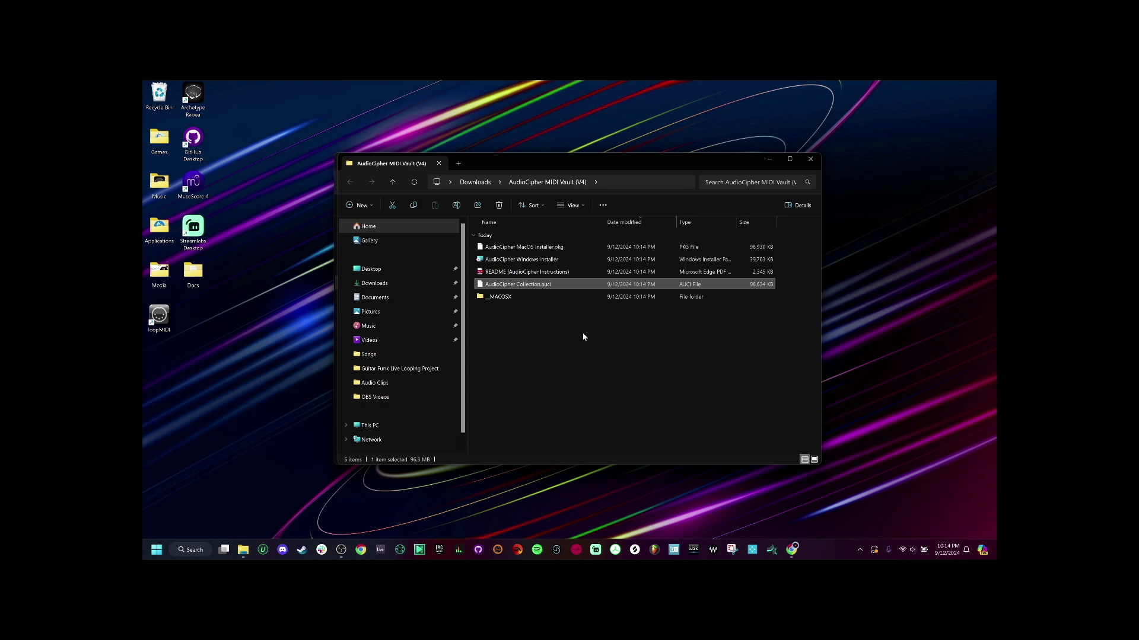
Run the AudioCipher Windows Installer despite the SmartScreen block and install AudioCipher MIDI Vault V4 with the default folder and user options
double_click(576, 259)
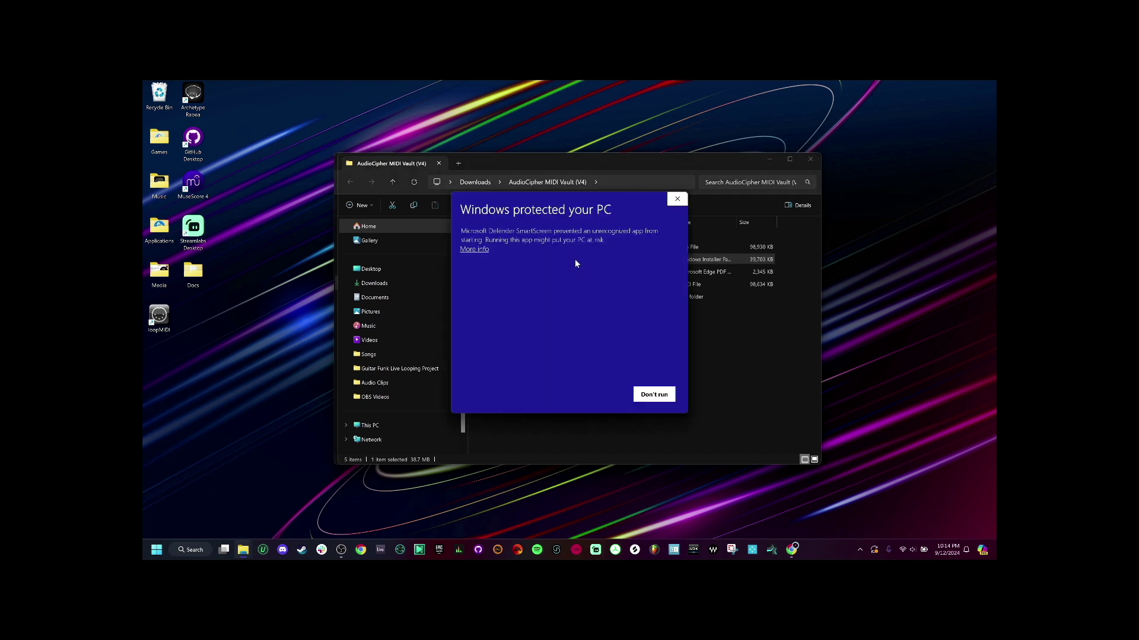
click(474, 250)
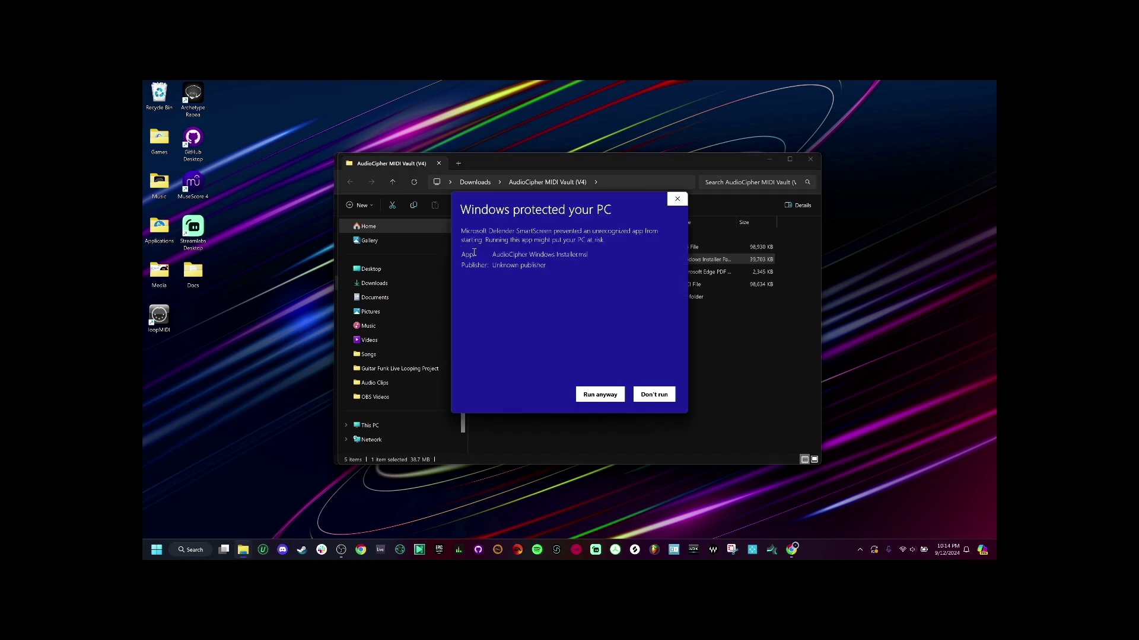
click(611, 395)
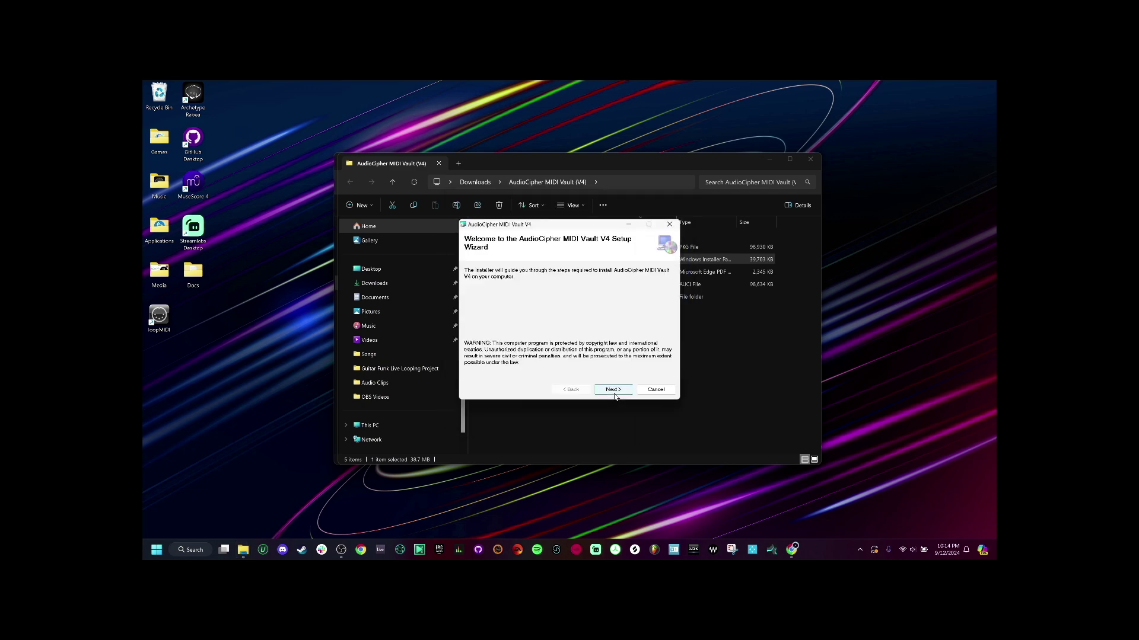
click(613, 390)
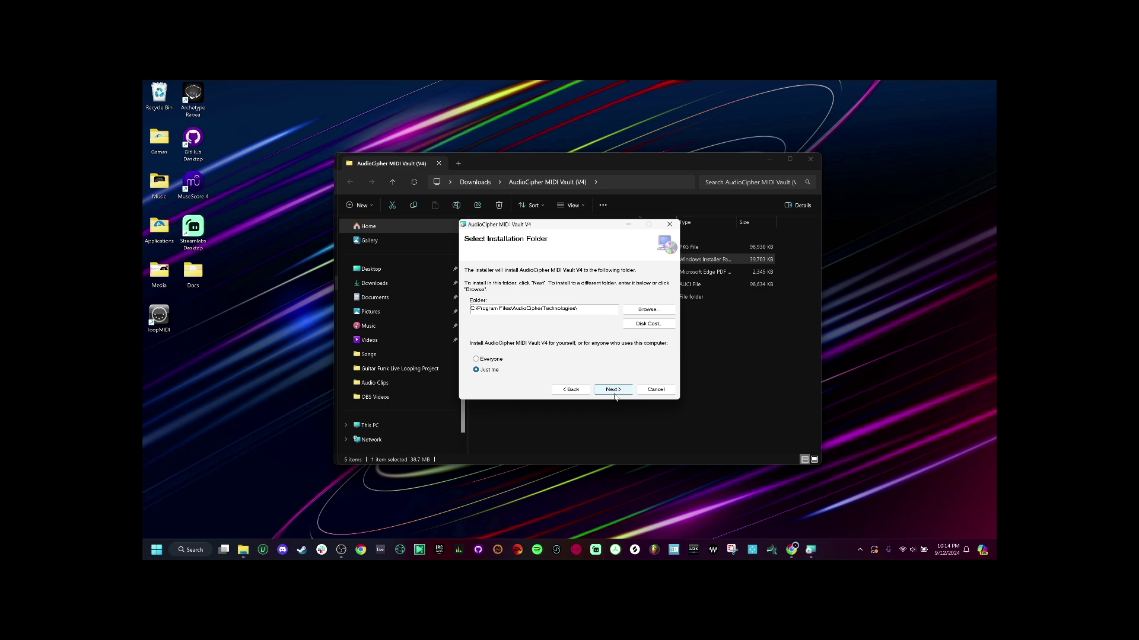
click(614, 390)
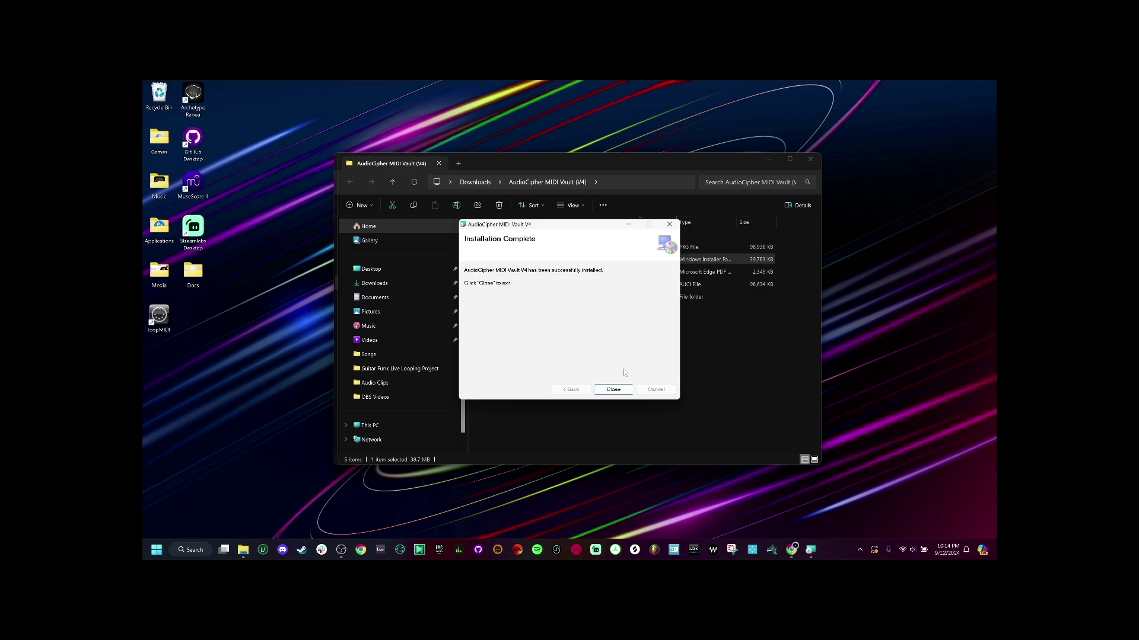
click(623, 392)
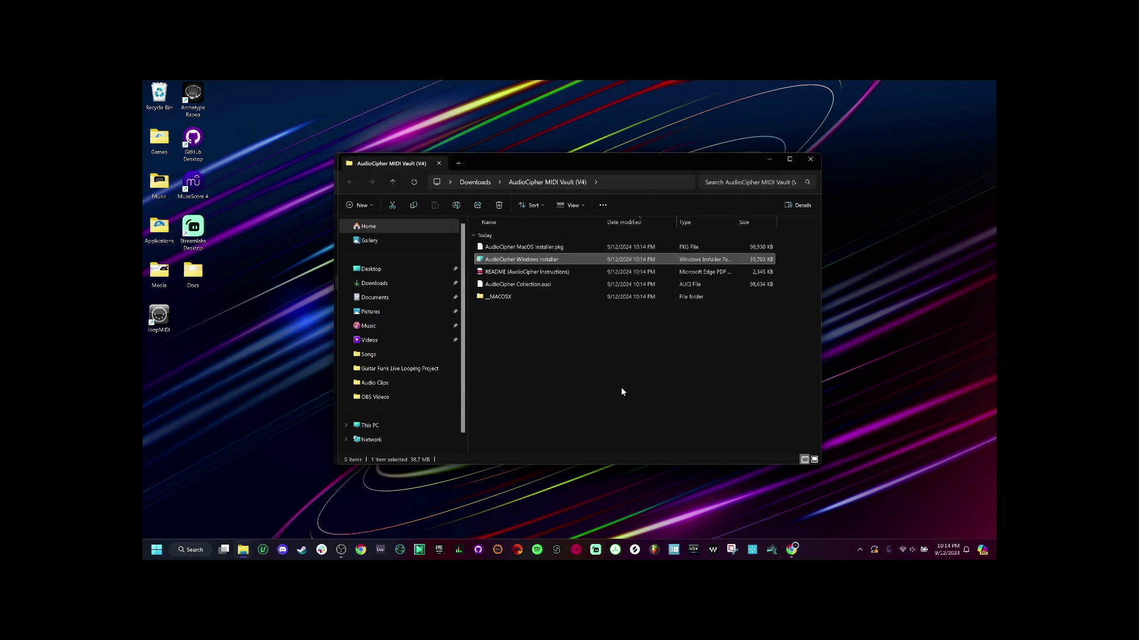
click(613, 368)
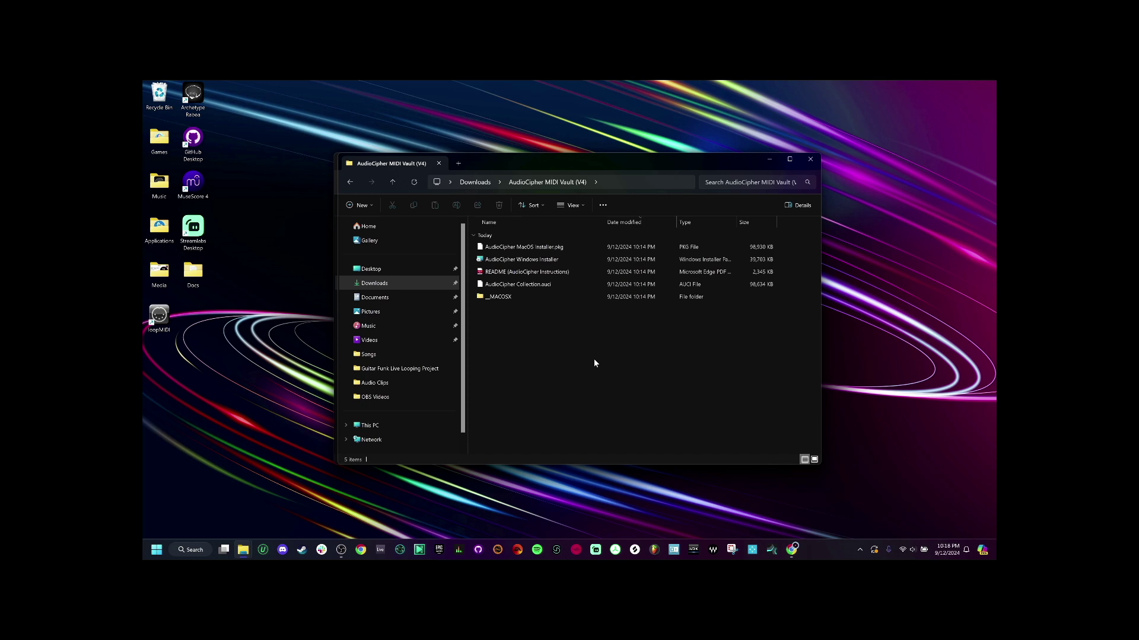
Open the AudioCipherTechnologies folder inside Program Files\Common Files\VST3 on the C: drive to check the installed plug-in
click(402, 426)
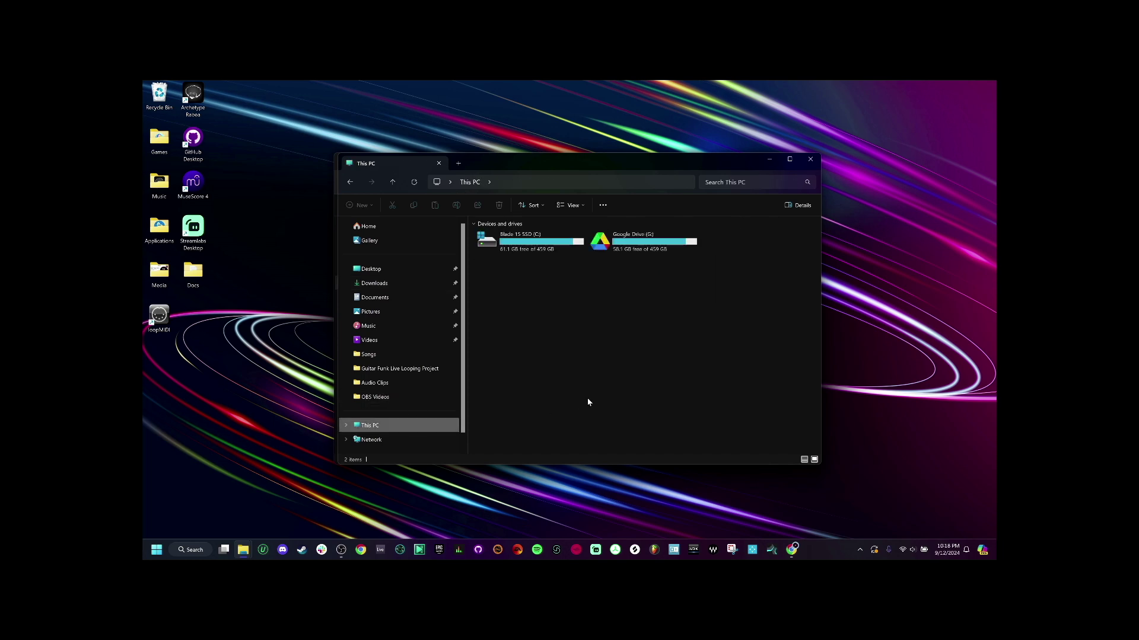
click(550, 250)
double_click(550, 250)
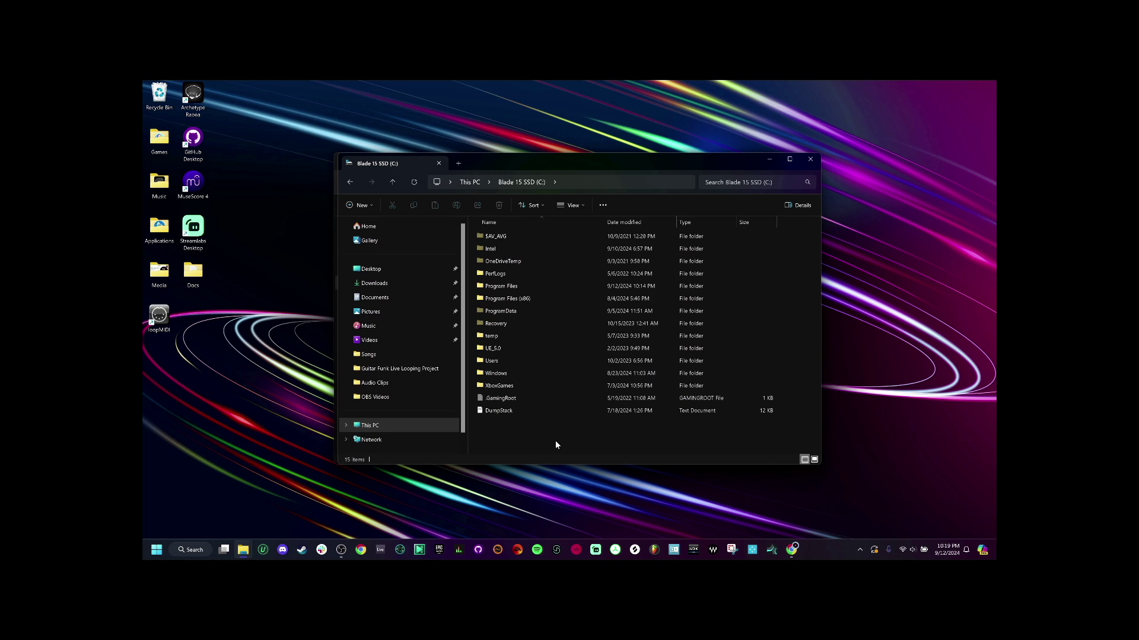
double_click(560, 286)
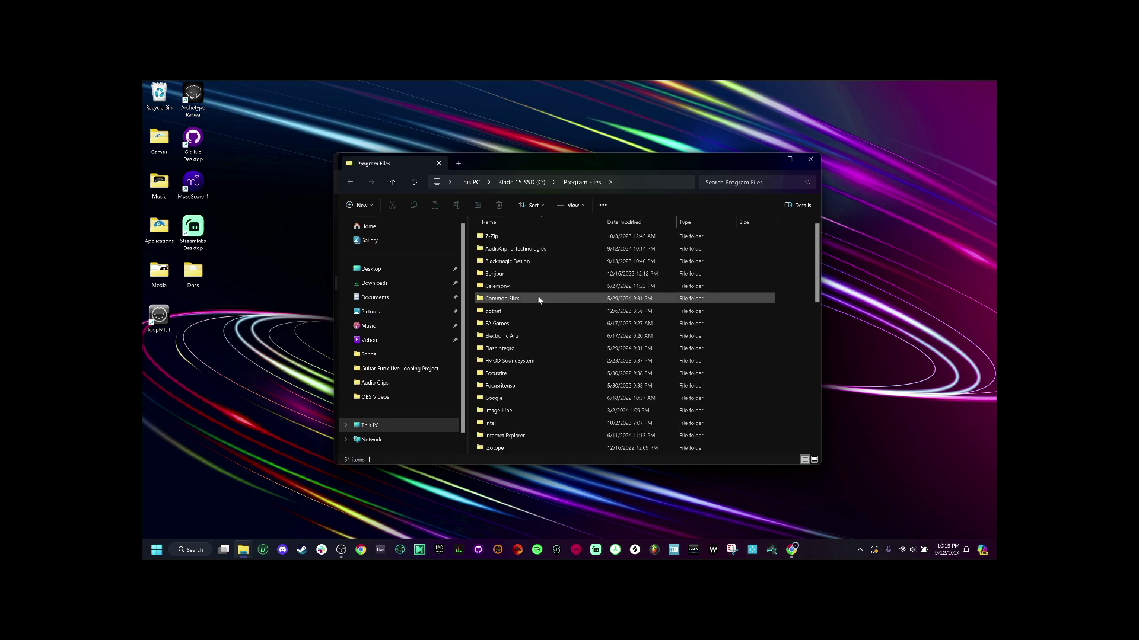
double_click(539, 299)
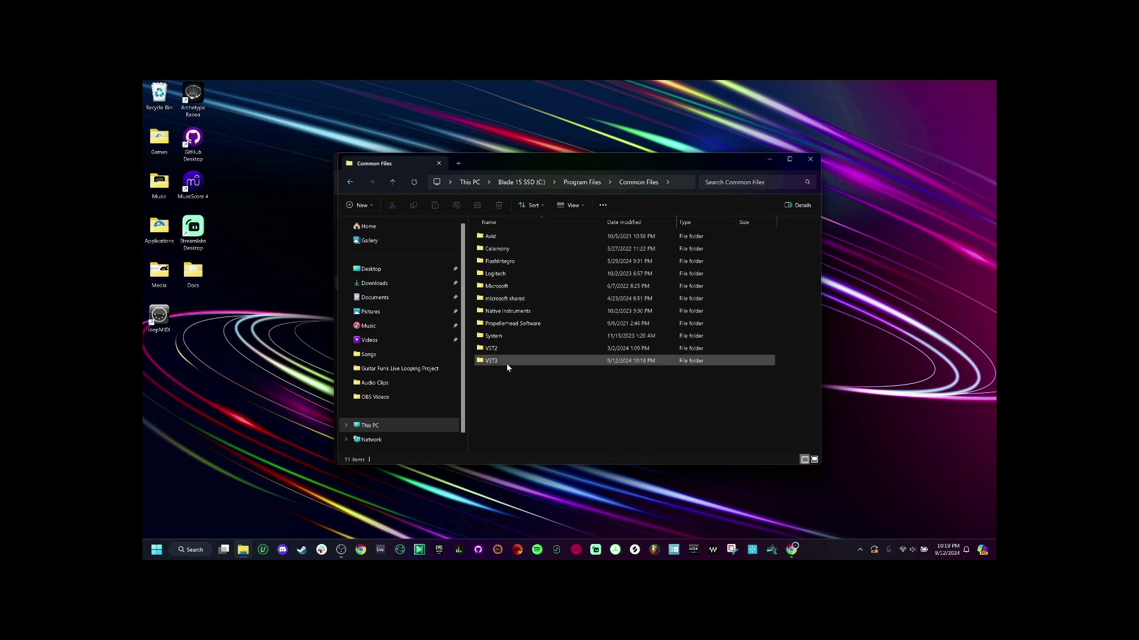
double_click(526, 362)
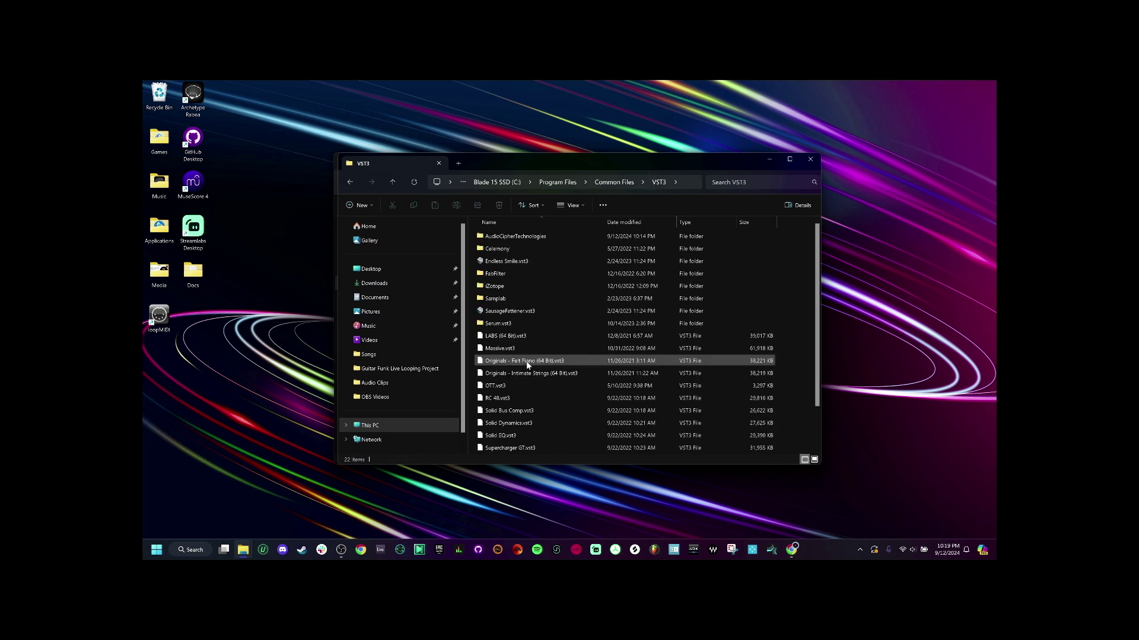
double_click(568, 239)
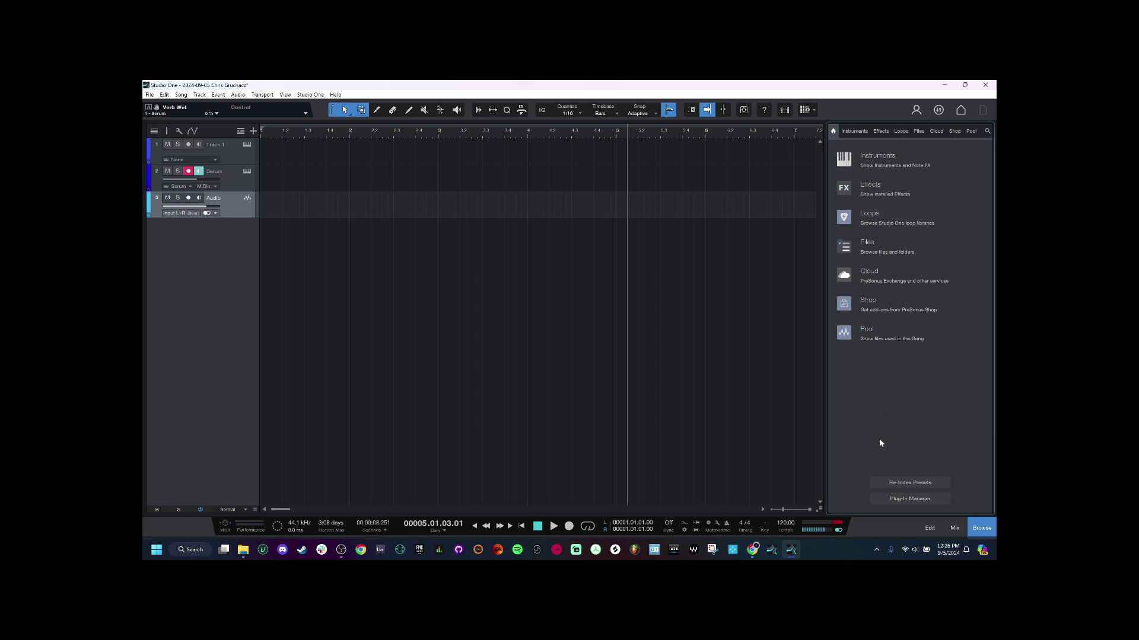
In Studio One, check the plug-in manager's list for AudioCipherMidiLibrary
click(929, 504)
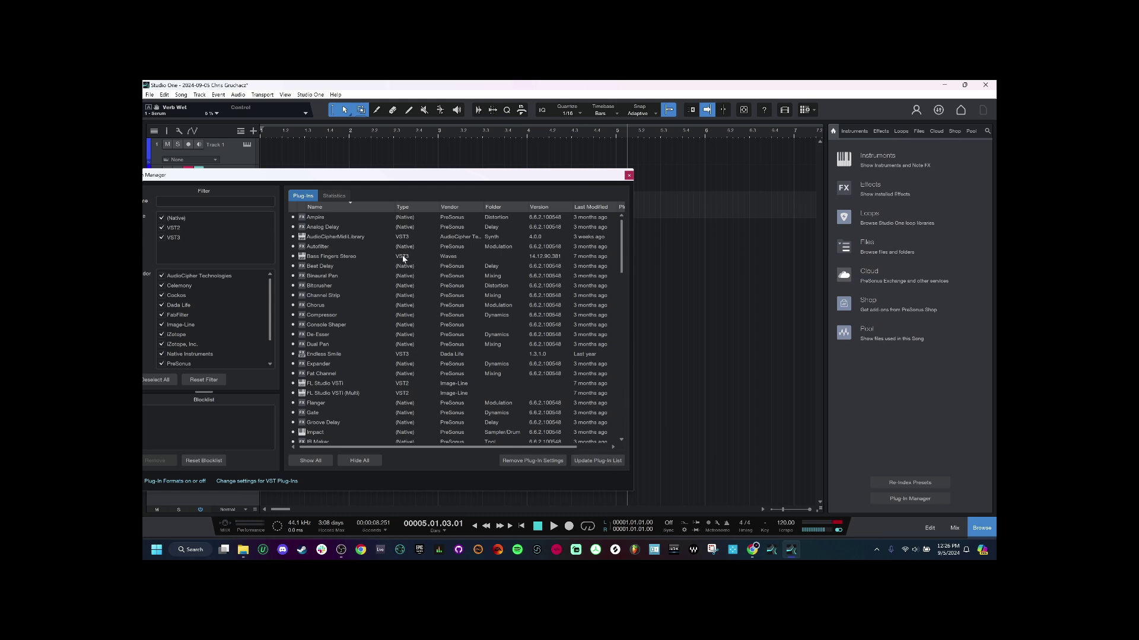
click(362, 237)
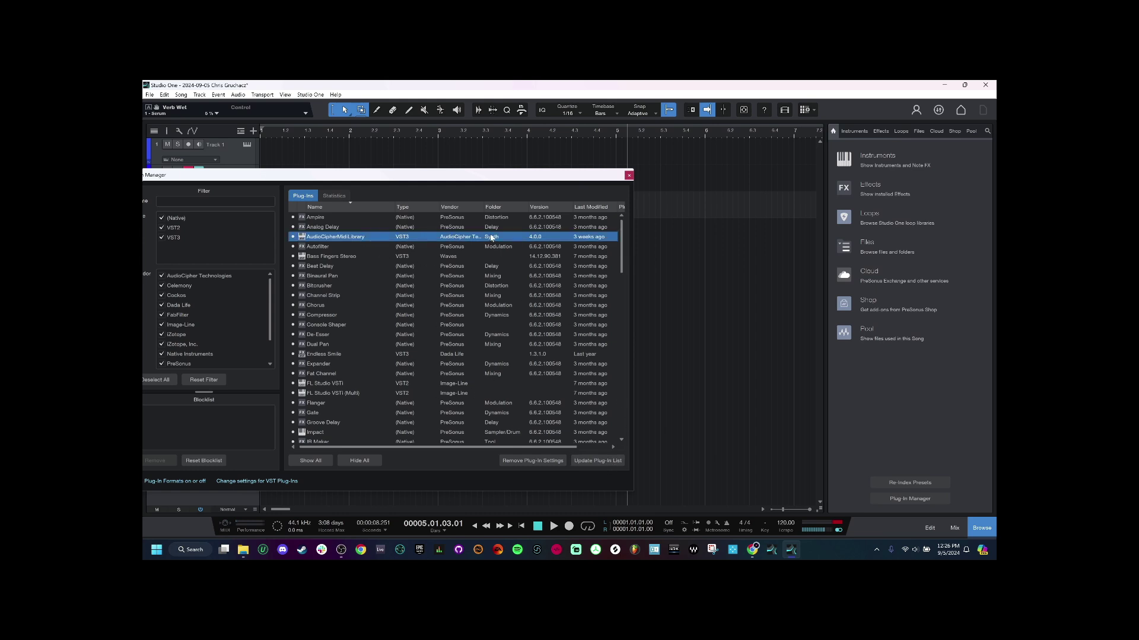
key(Escape)
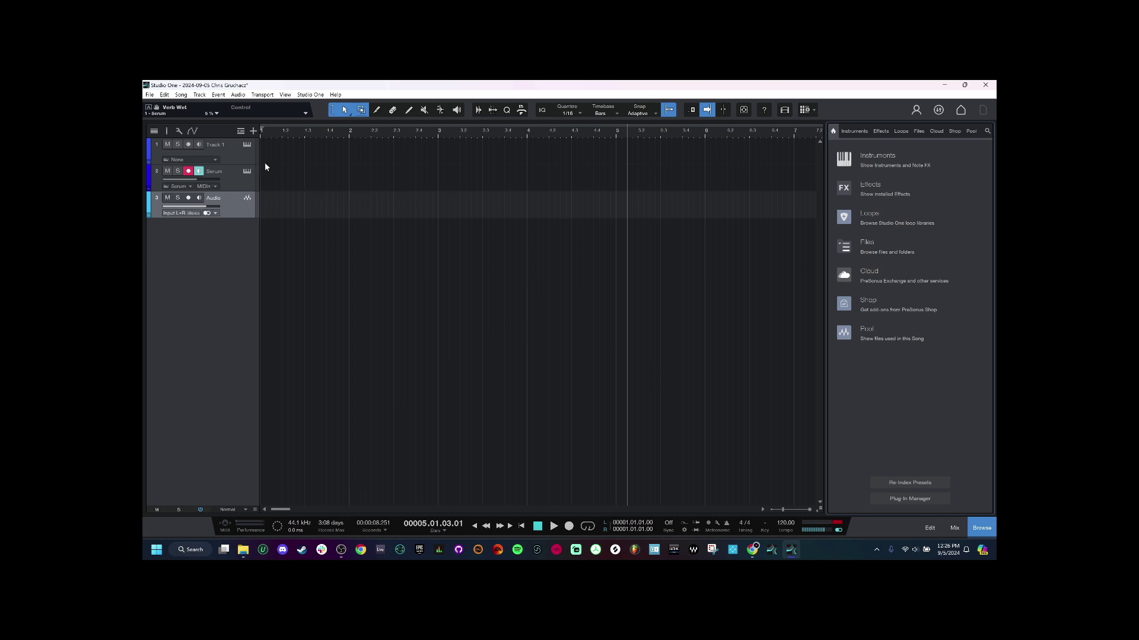
click(236, 148)
click(236, 178)
click(236, 159)
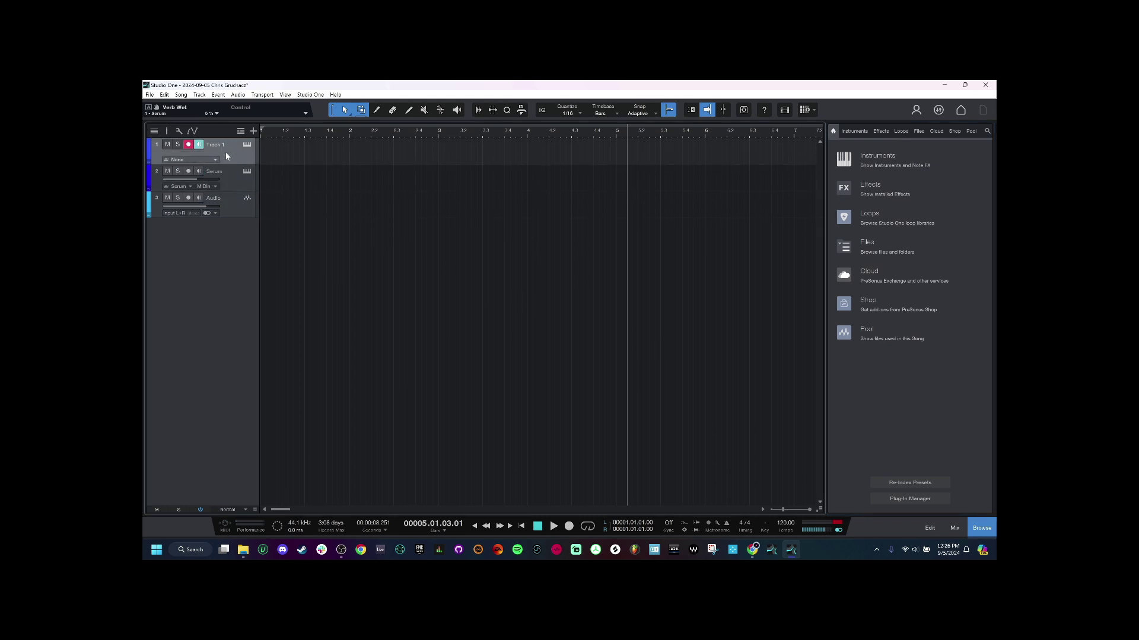
click(228, 176)
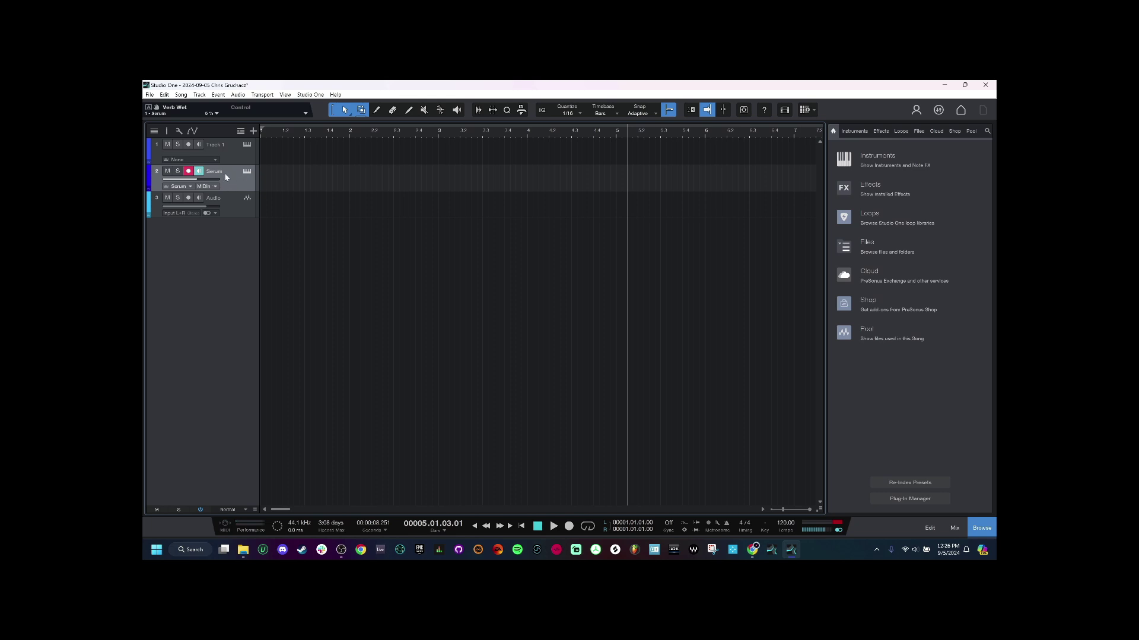
click(226, 200)
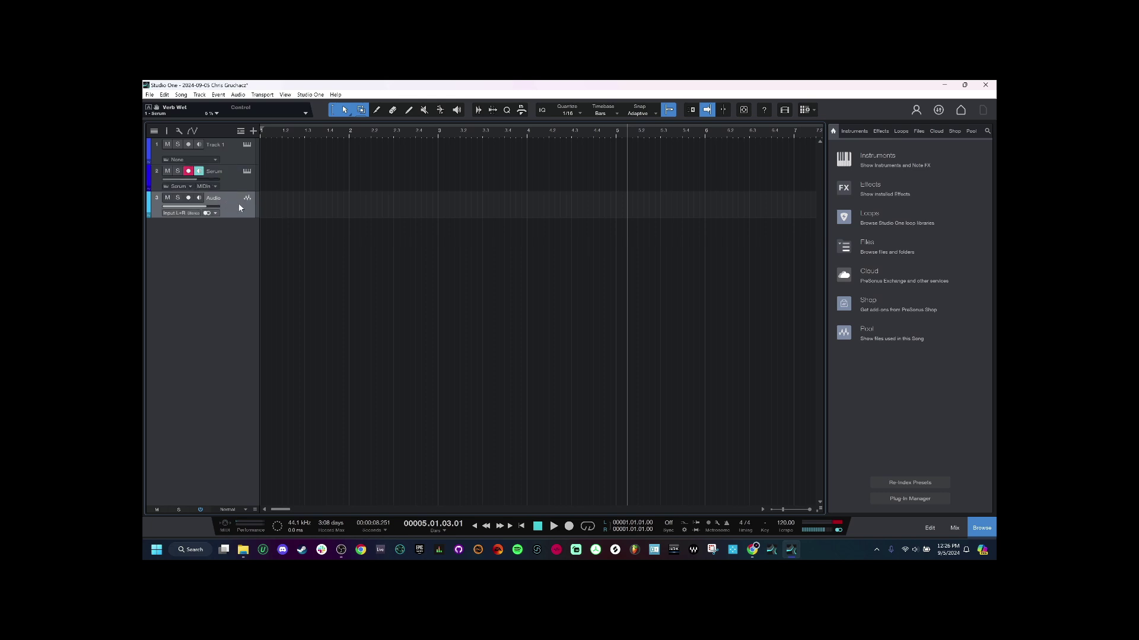
Load the AudioCipherMidiLibrary instrument from AudioCipher Technologies onto Track 1
key(Up)
key(Up)
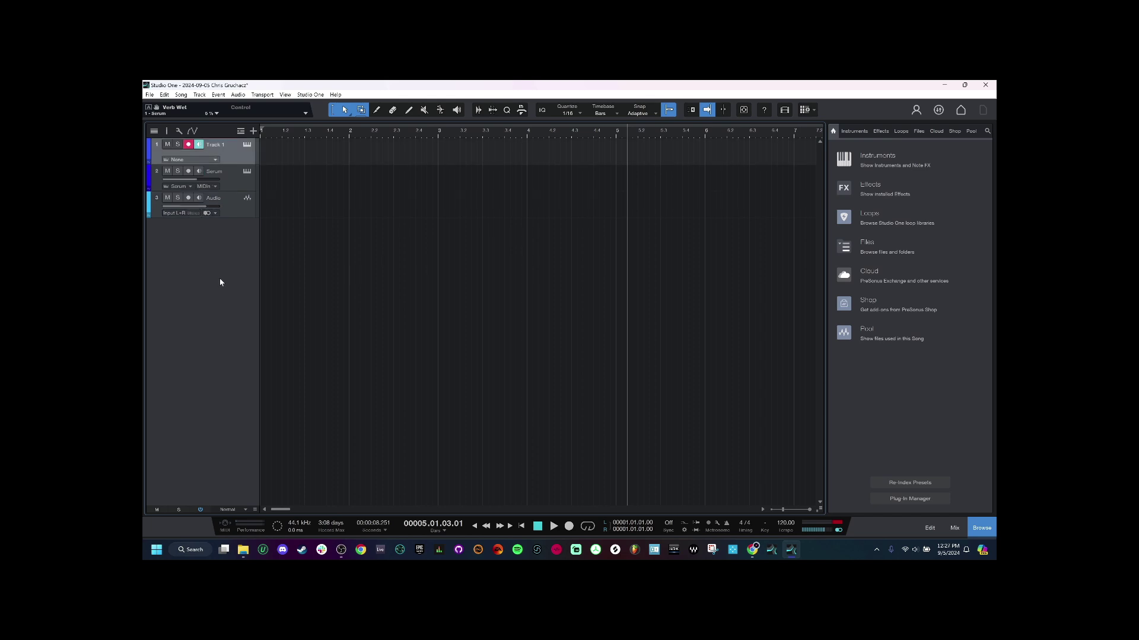
click(879, 157)
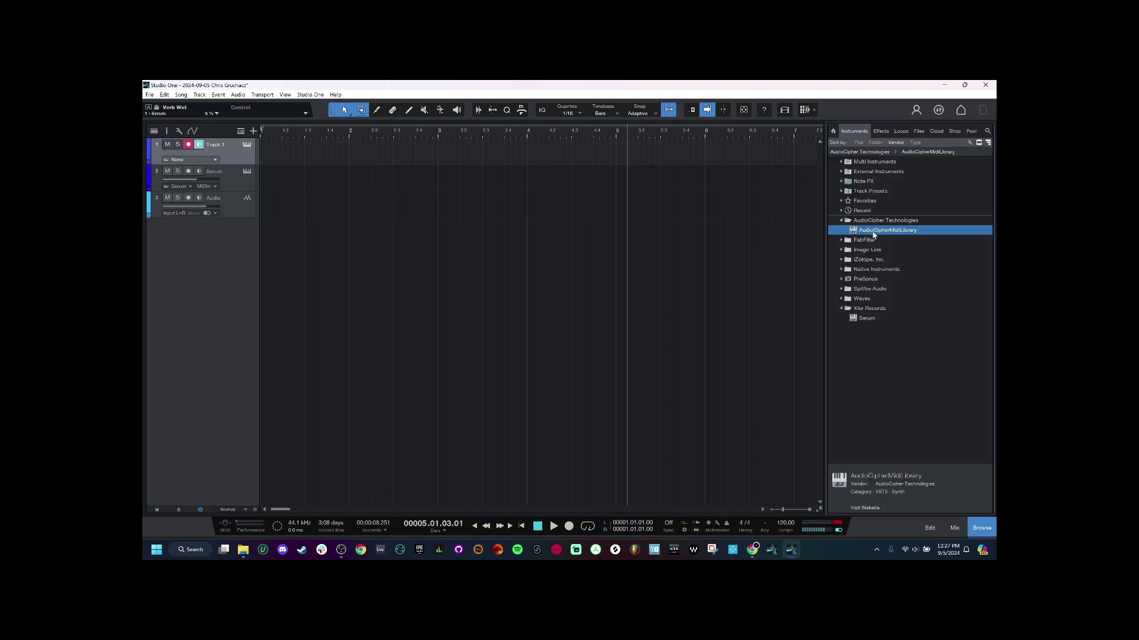
drag(874, 235, 231, 150)
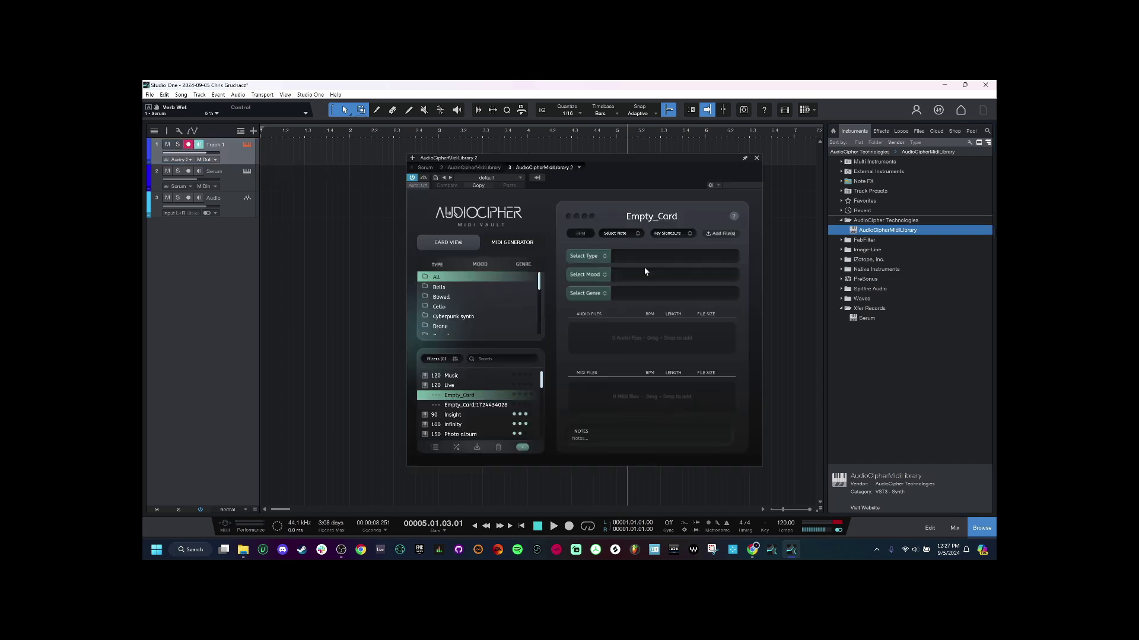
Set AudioCipher's MIDI Generator to root D, Dorian scale and 7th chords
click(523, 246)
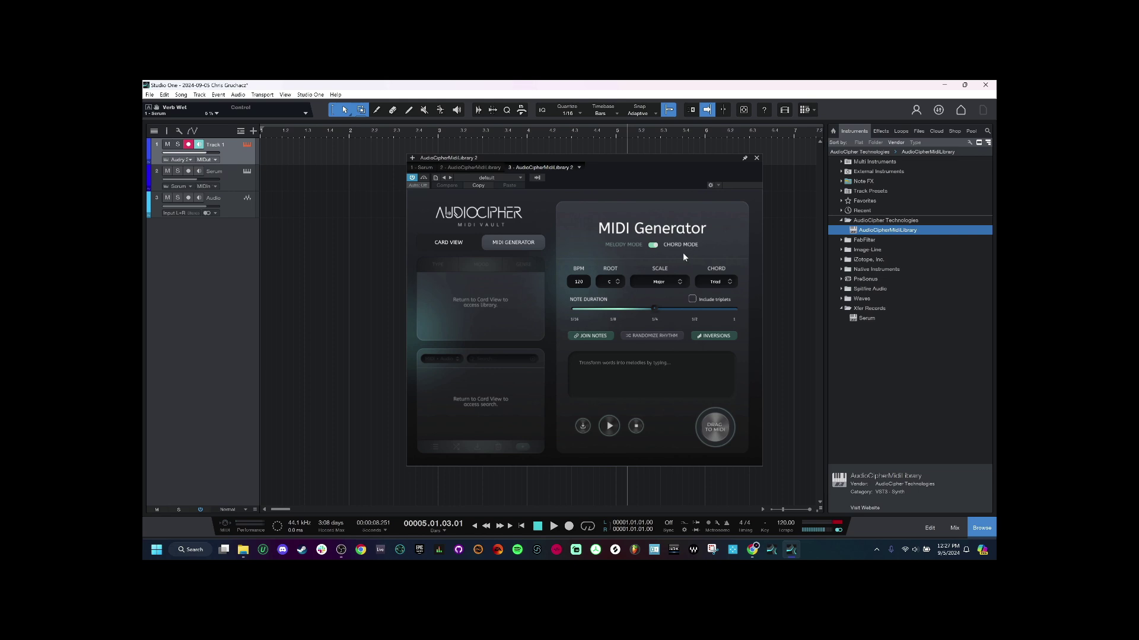
click(616, 281)
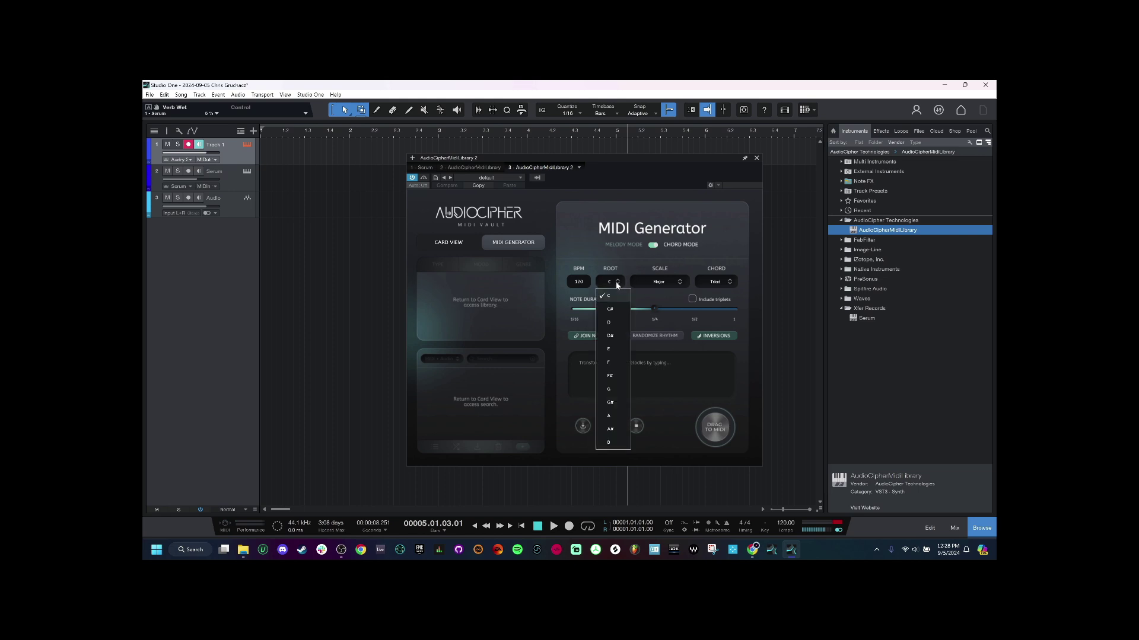
click(617, 322)
click(669, 279)
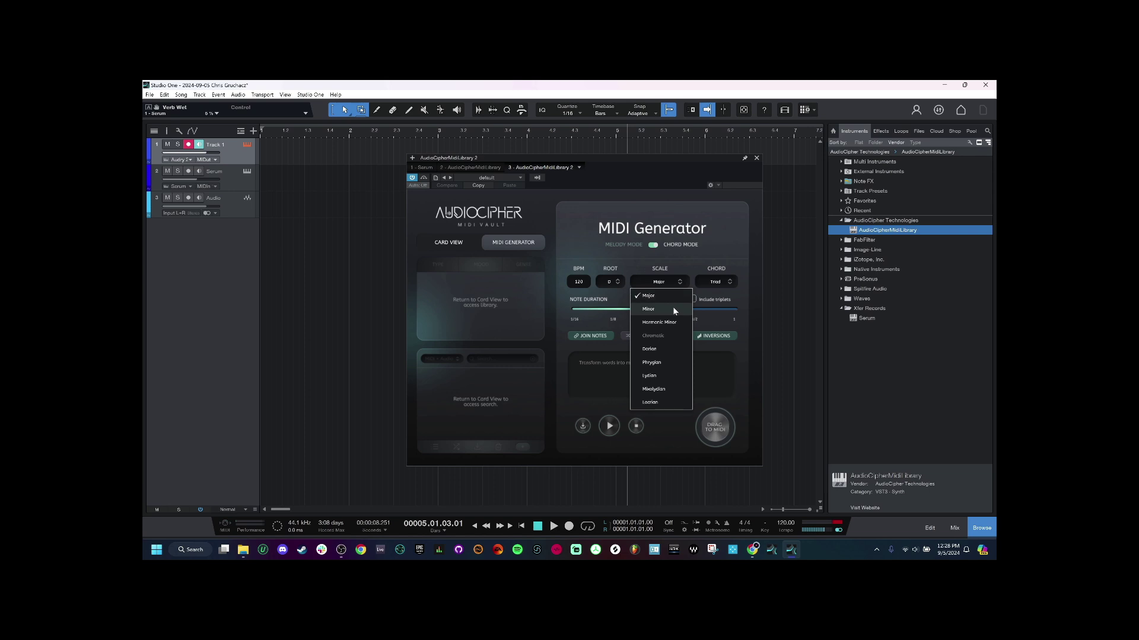
click(667, 350)
click(729, 283)
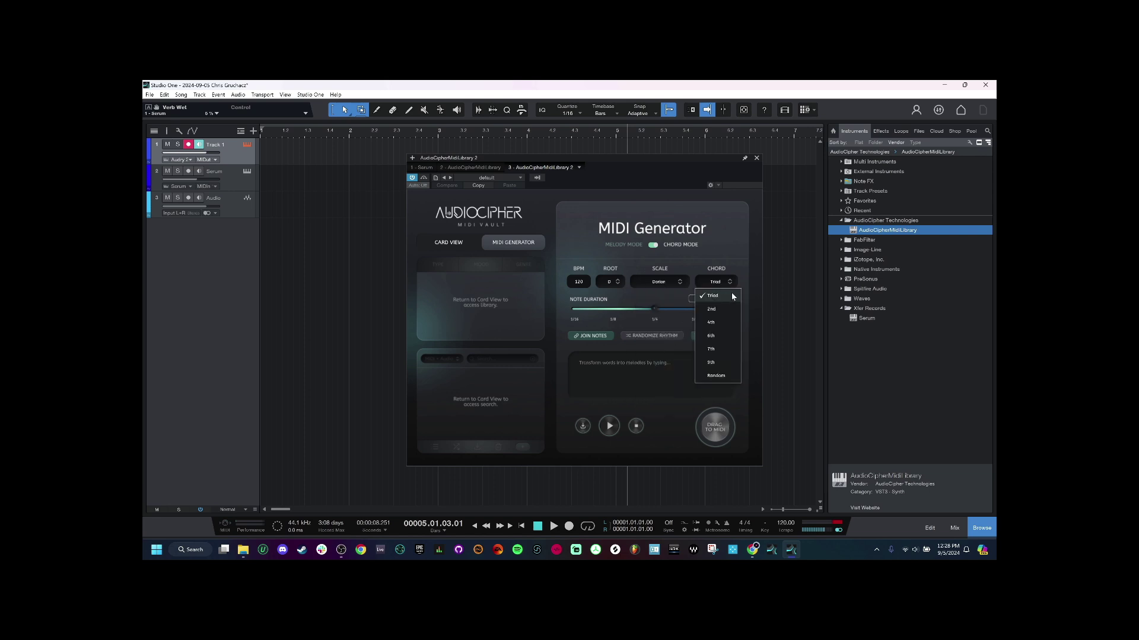
click(722, 351)
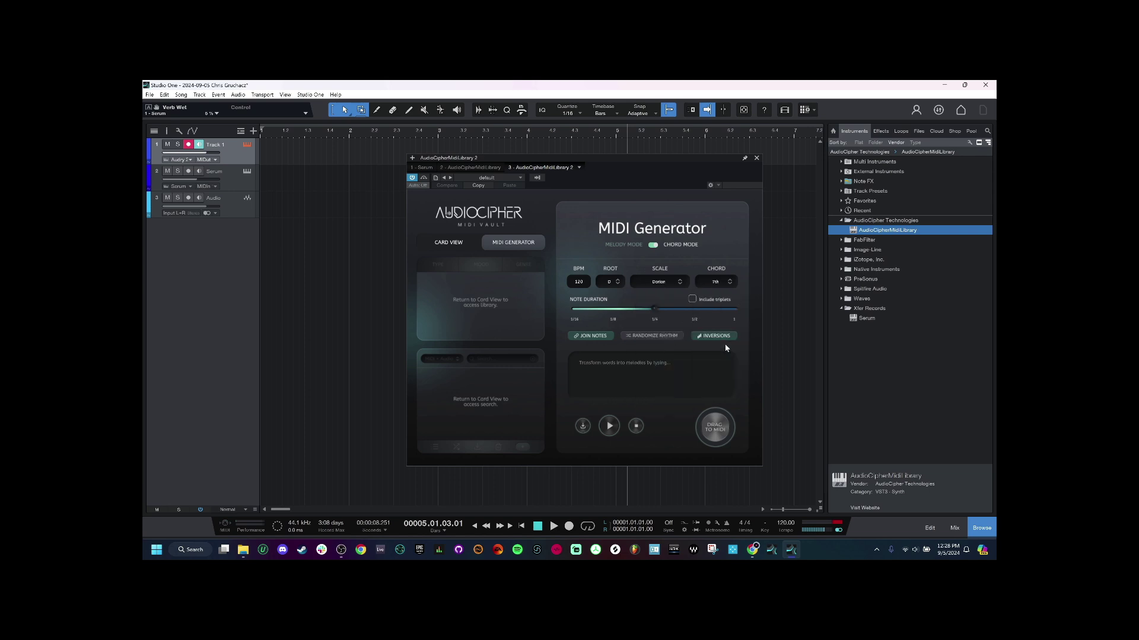
Enter "Music" as the text to convert into chords and preview the result
click(699, 368)
text(Music)
click(611, 426)
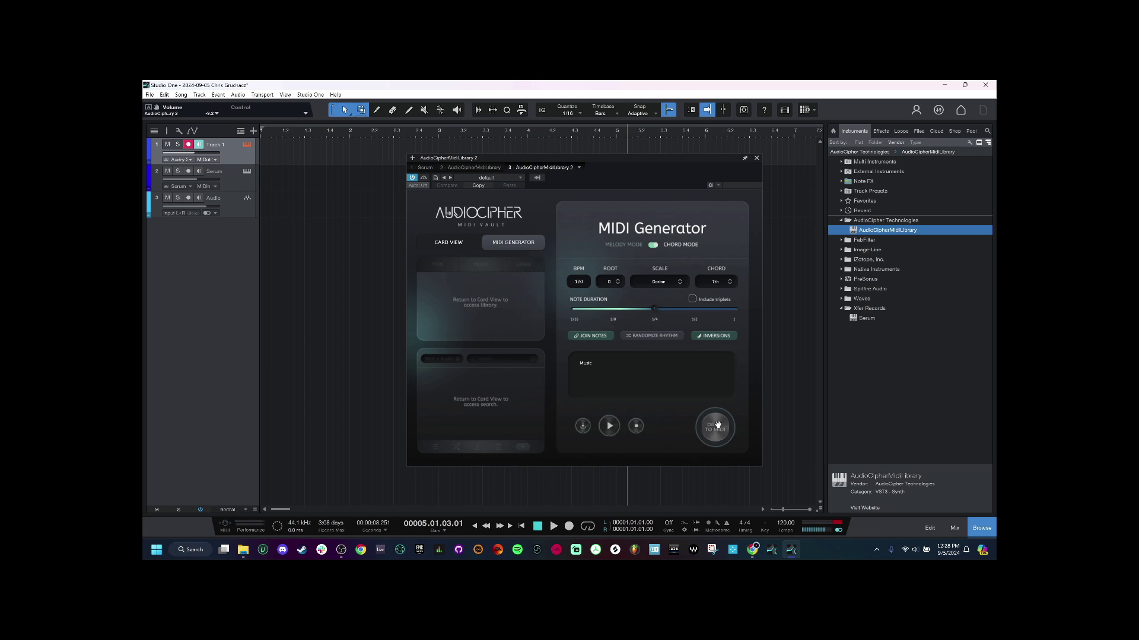
Place the generated MIDI at the start of the Serum track and open the clip in the note editor
drag(716, 427, 719, 431)
drag(720, 431, 277, 173)
double_click(277, 173)
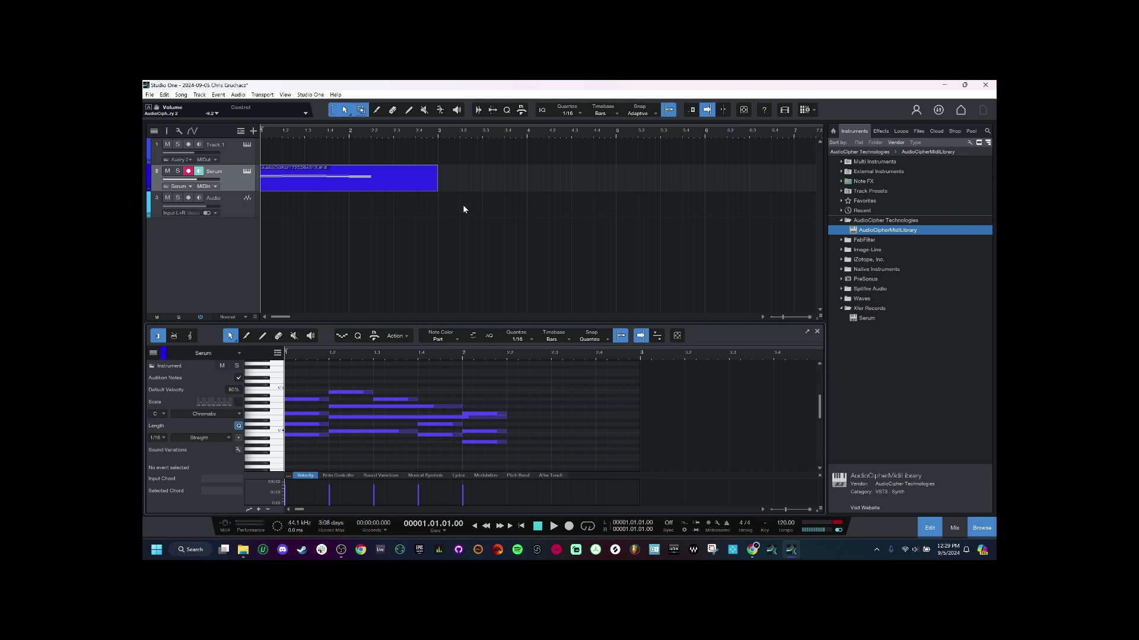
Transpose the lowest note of each chord in the Serum clip down one octave and play back the result
key(space)
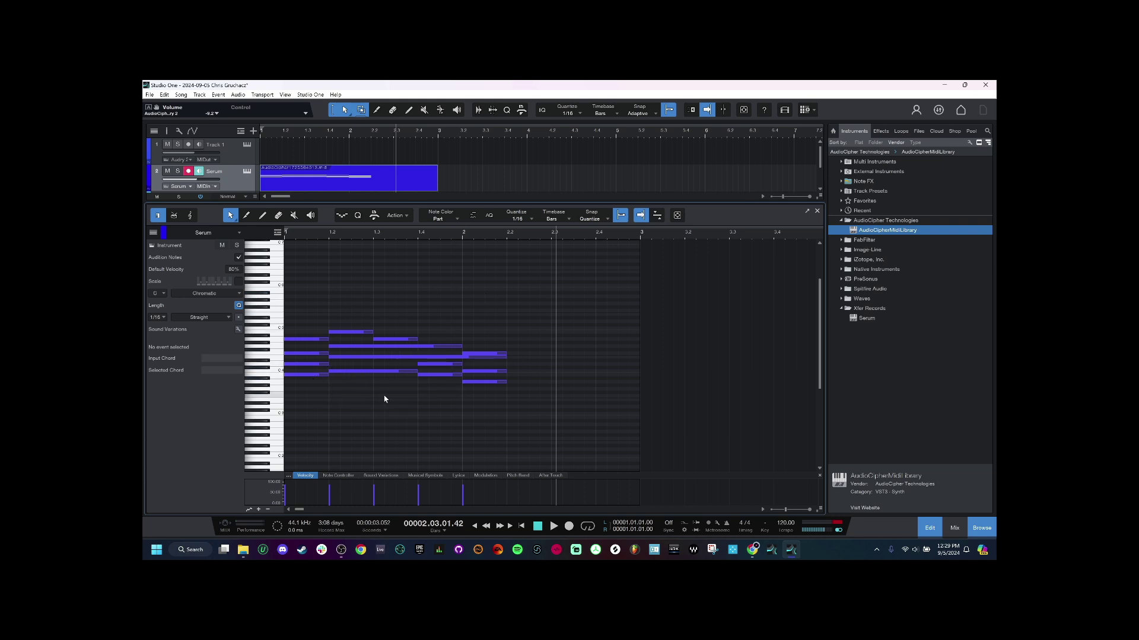
drag(385, 400, 497, 386)
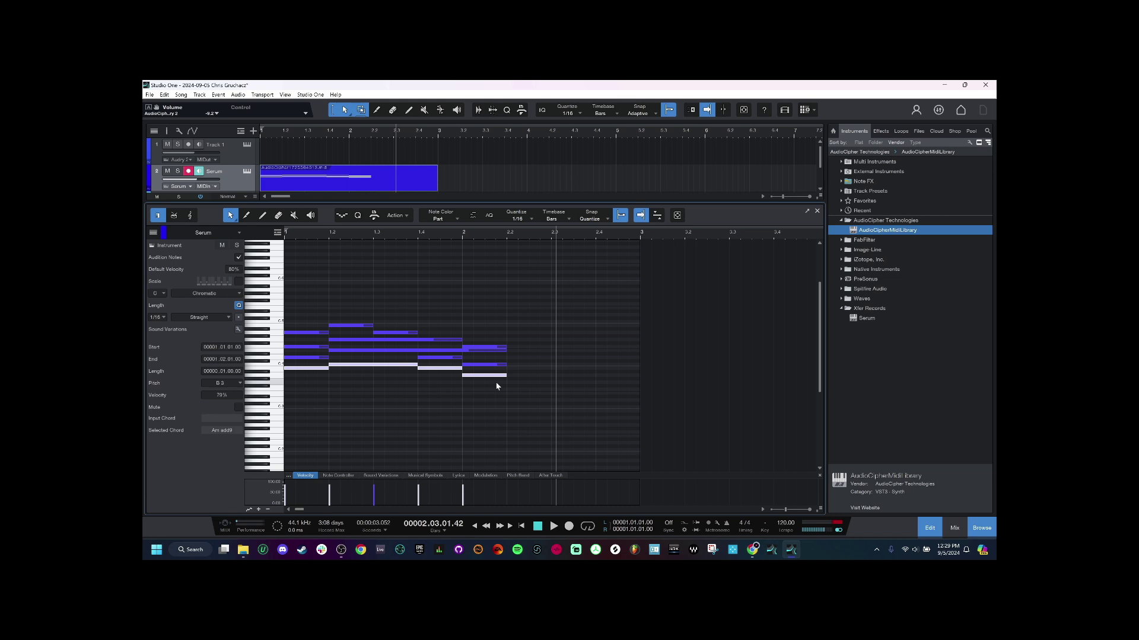
key(shift+alt+Down)
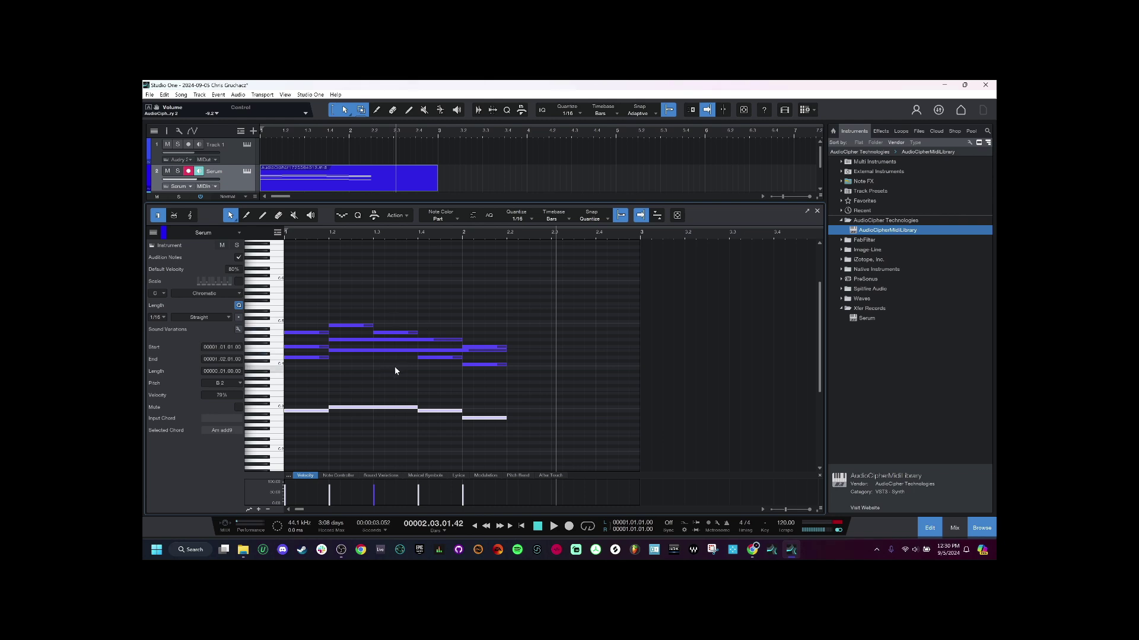
key(space)
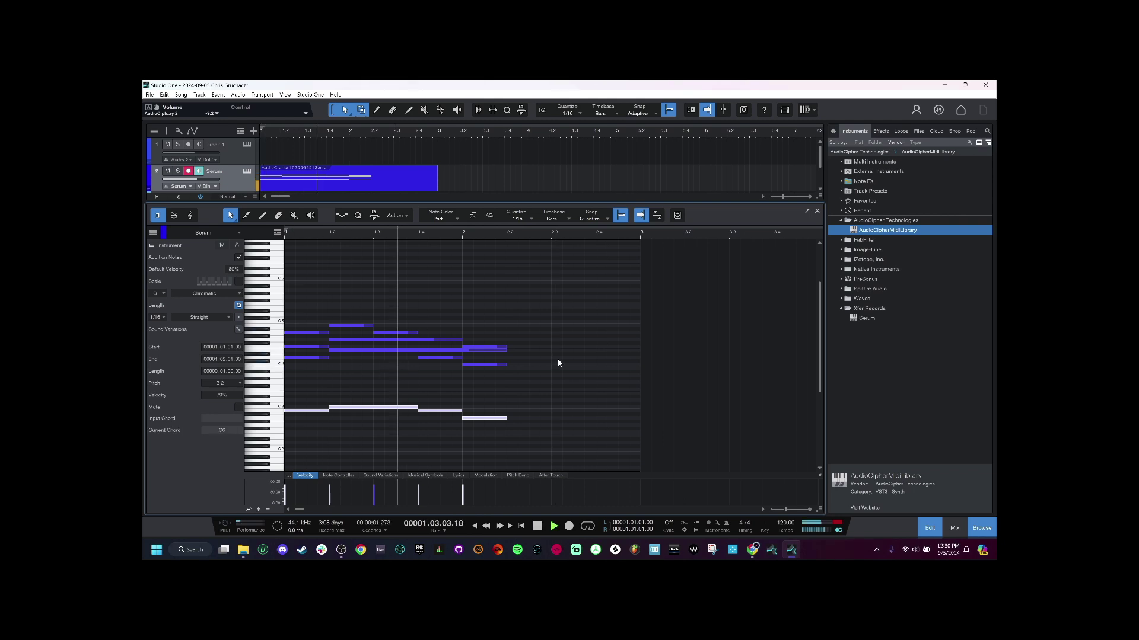
Export the Serum clip as a MIDI file named "Music MIDI" into the Music > MIDI folder on External (D:)
drag(449, 203, 448, 319)
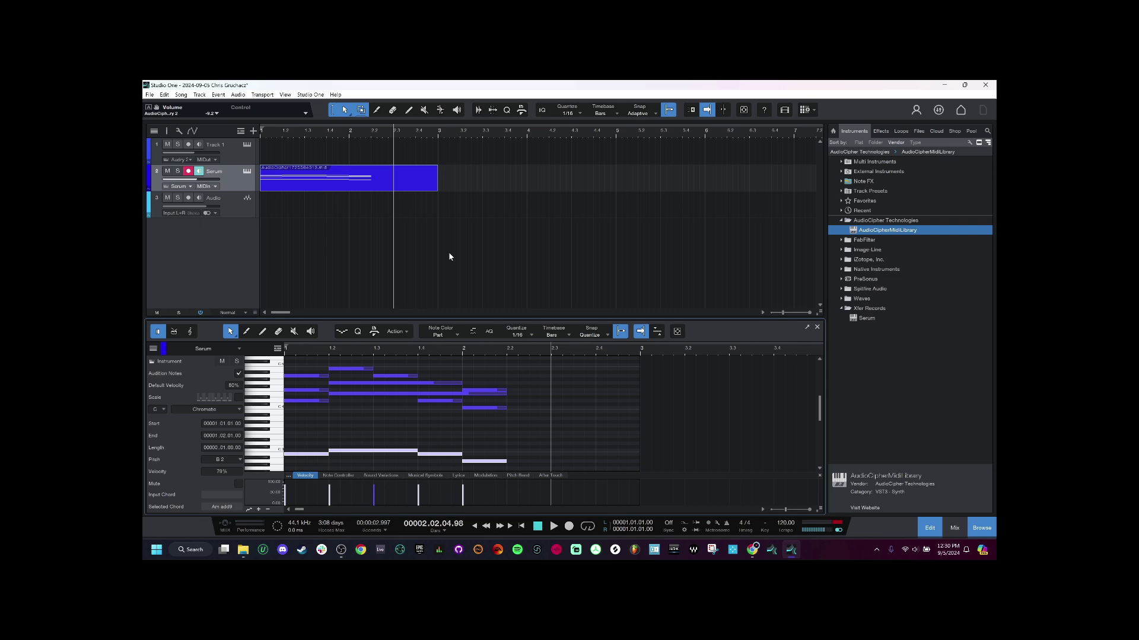
click(374, 181)
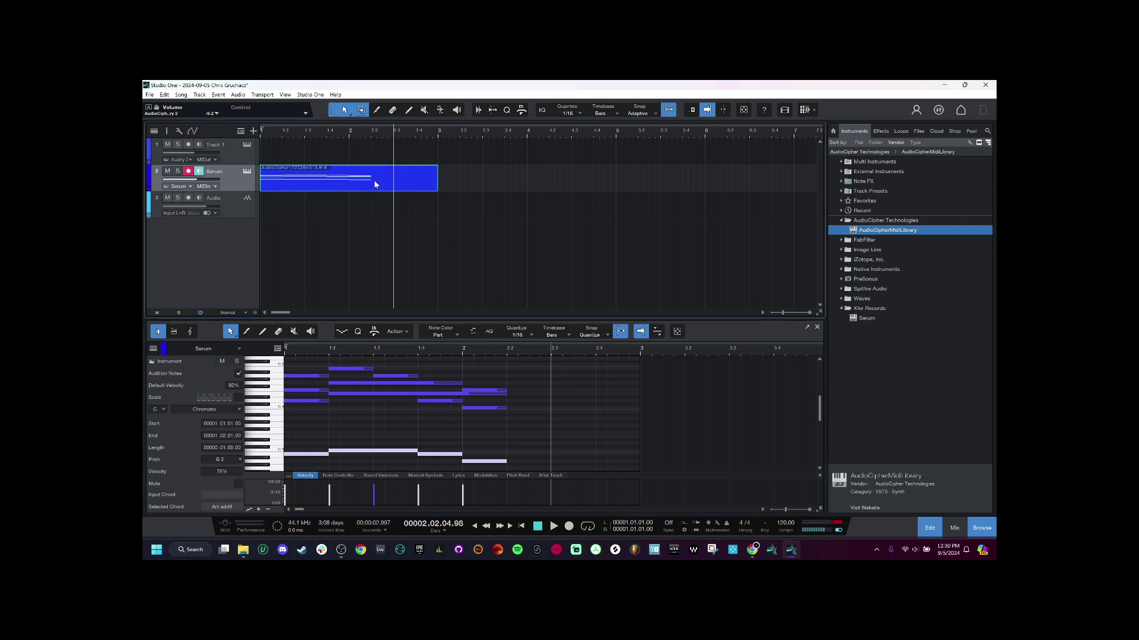
click(218, 95)
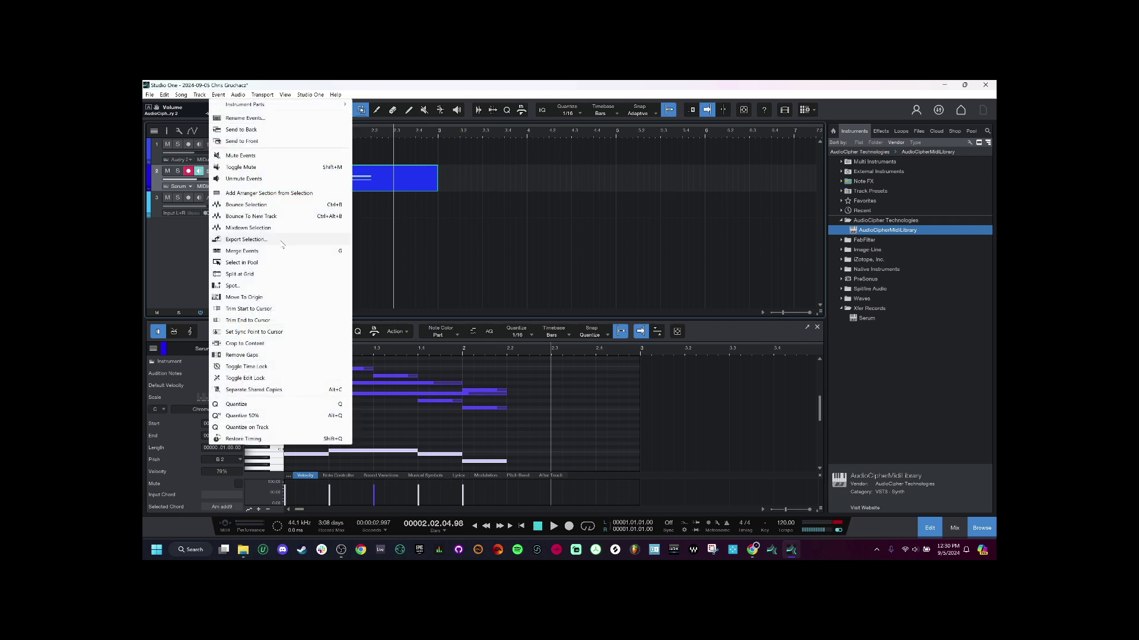
click(246, 239)
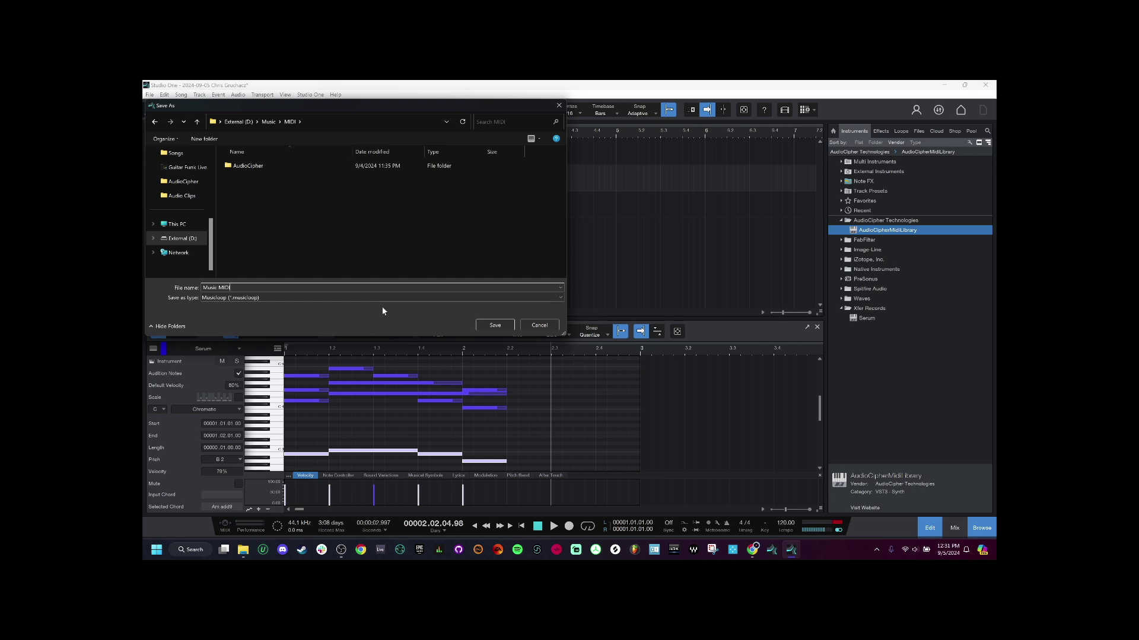
click(334, 297)
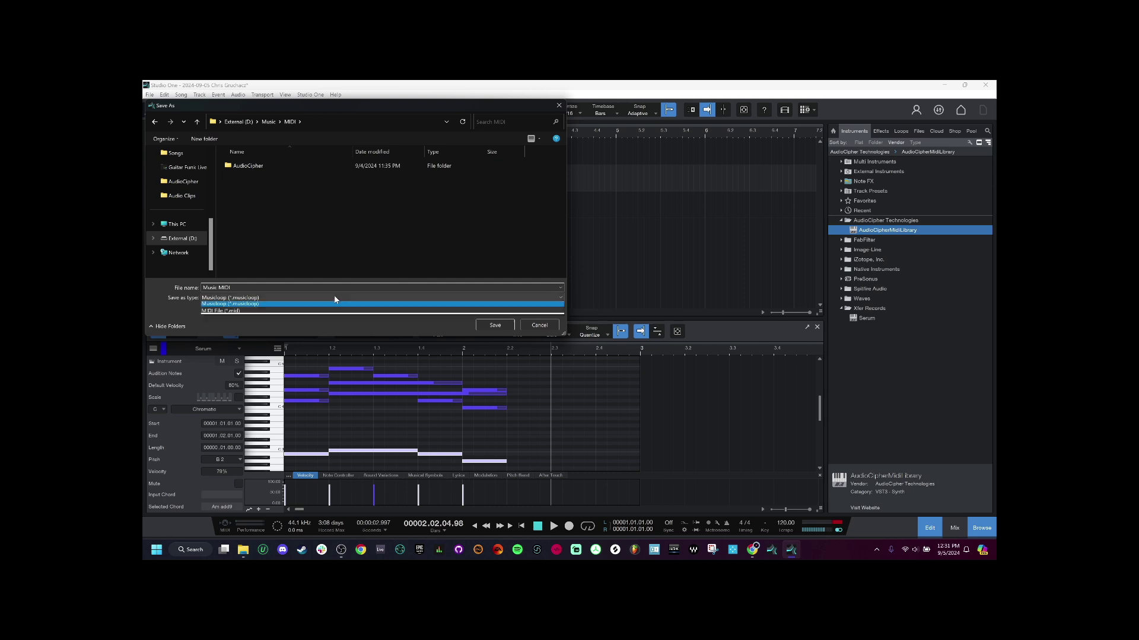
click(255, 314)
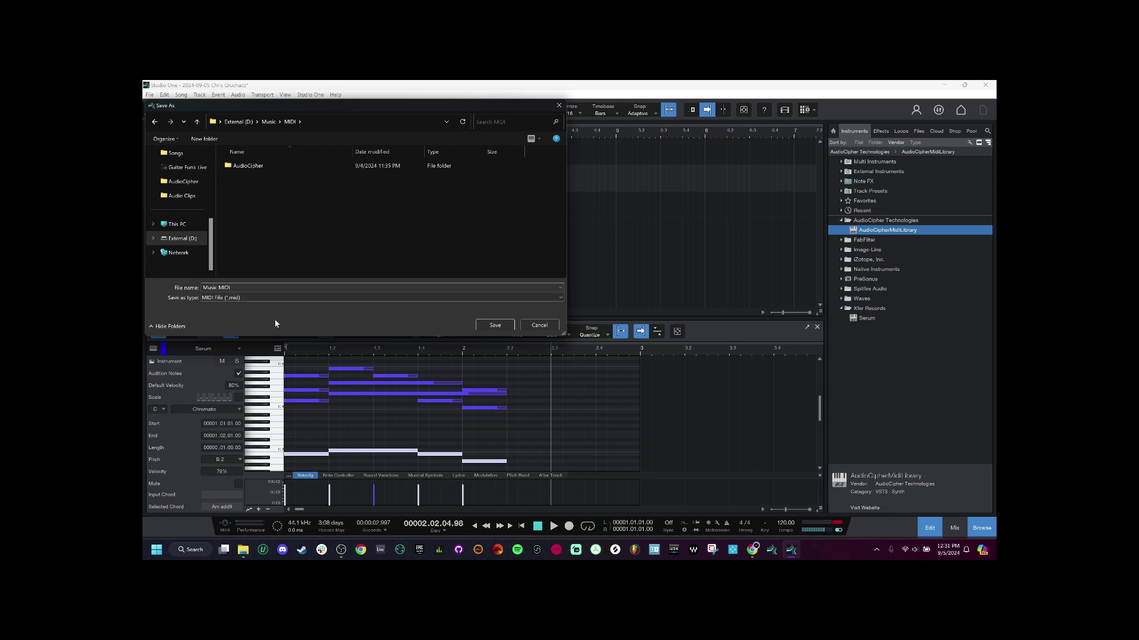
click(496, 325)
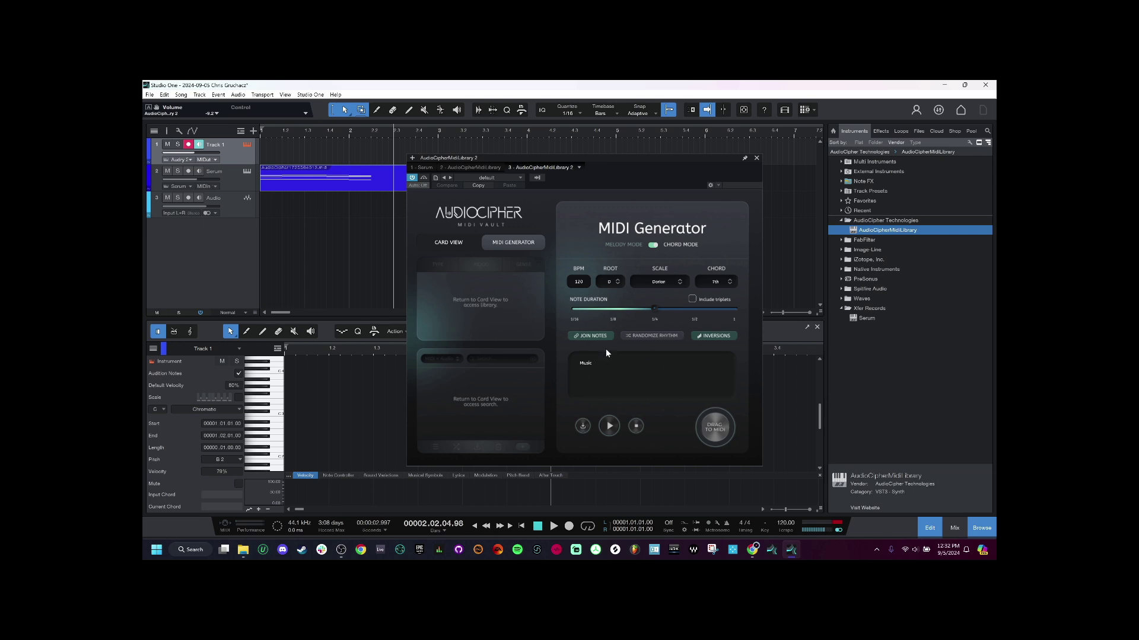
Save AudioCipher's generated "Music" chords as a library card and add the exported "Music MIDI" file to it
click(588, 428)
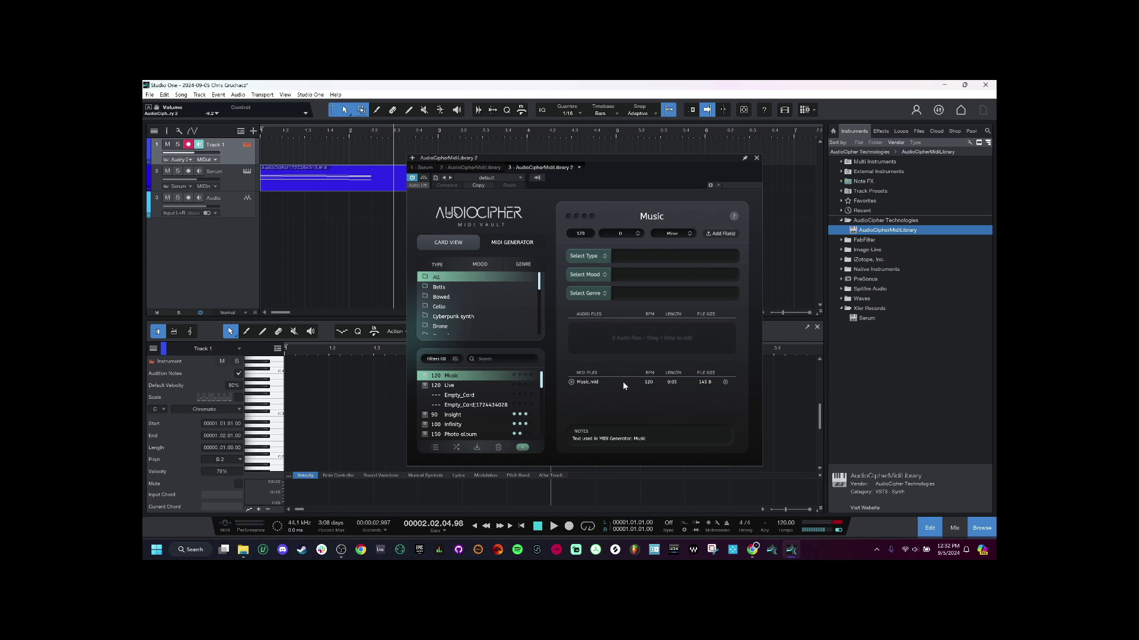
click(729, 234)
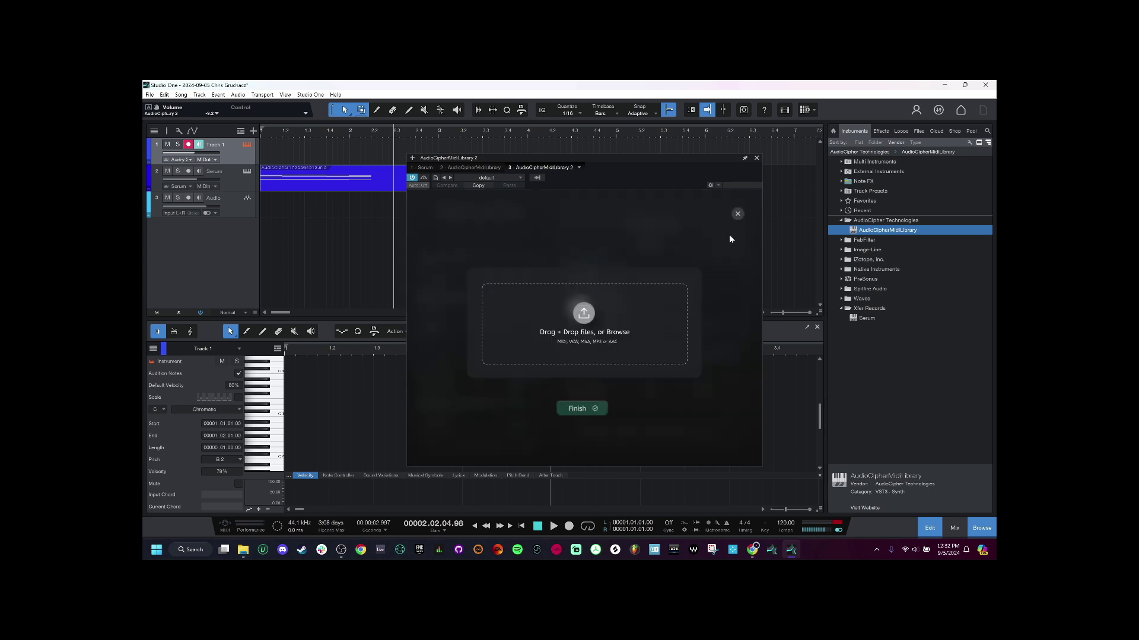
click(646, 335)
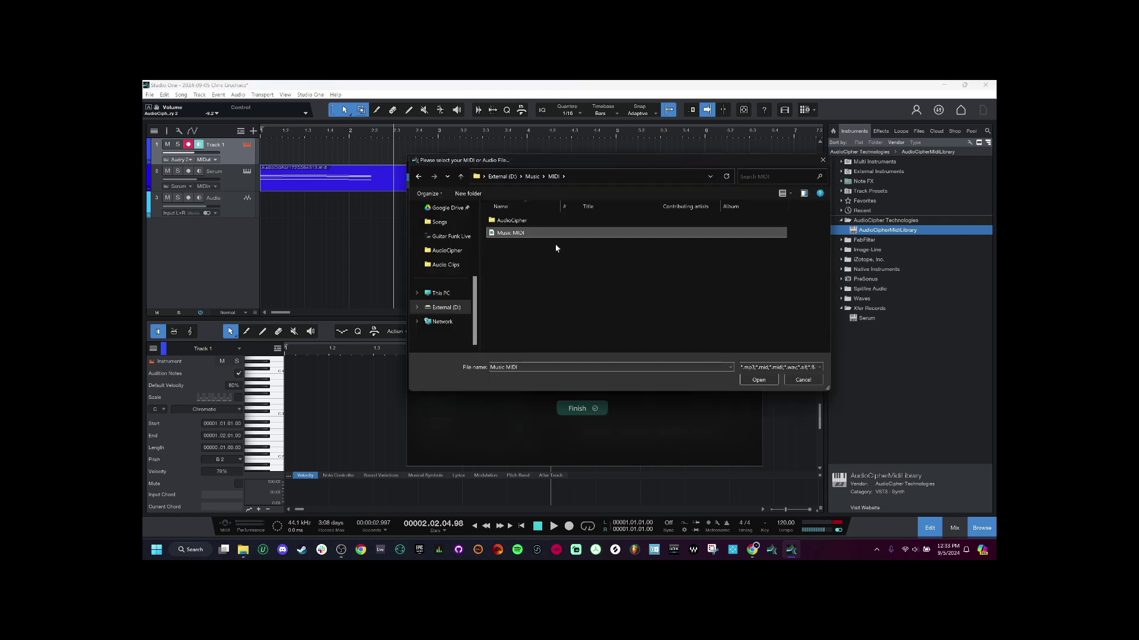
click(757, 379)
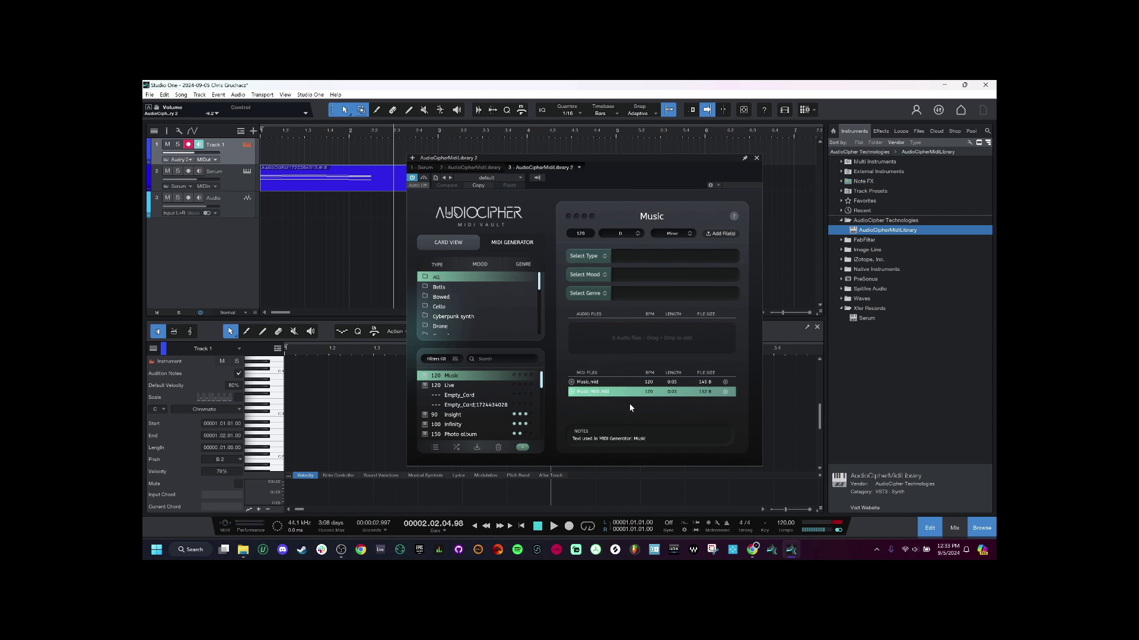
Bounce the Serum track's MIDI clip to audio
click(342, 189)
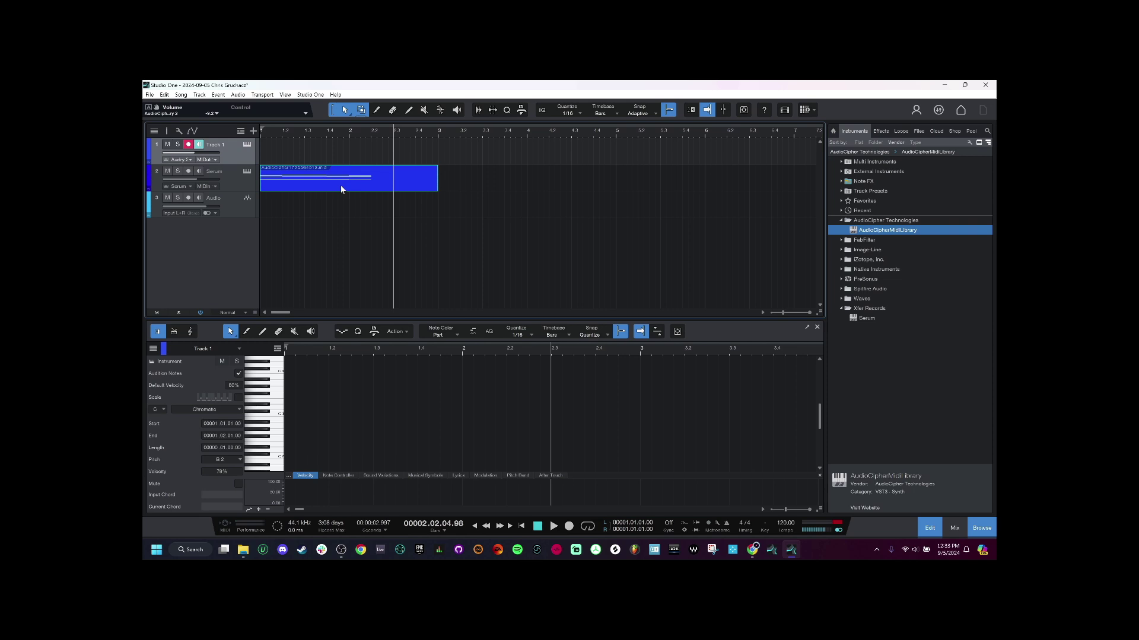
click(341, 189)
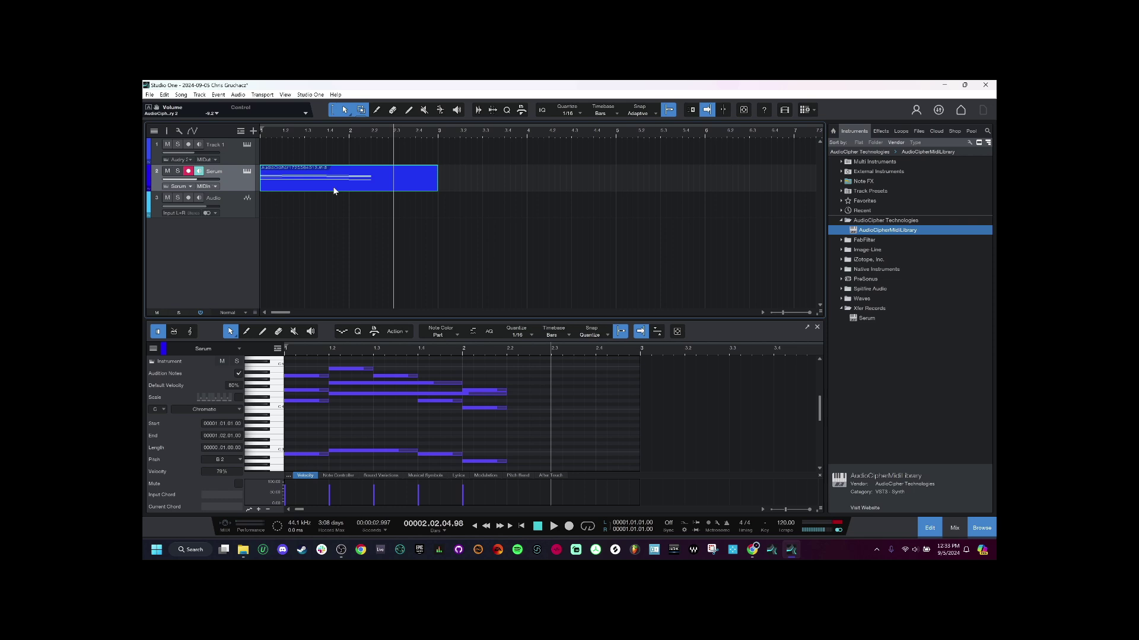
click(218, 95)
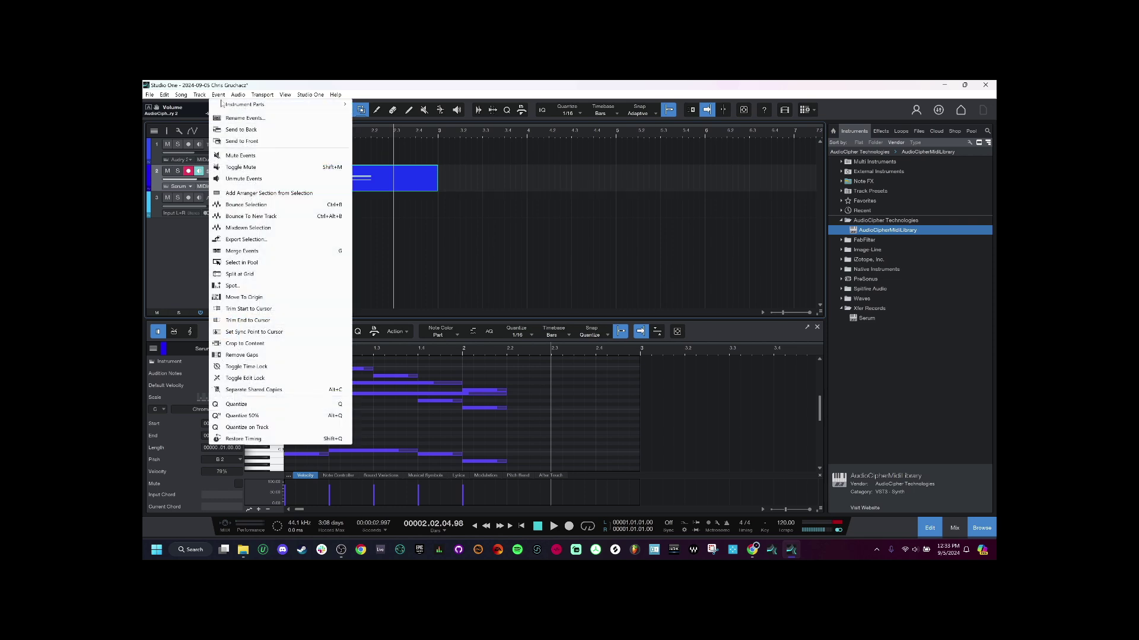
click(284, 208)
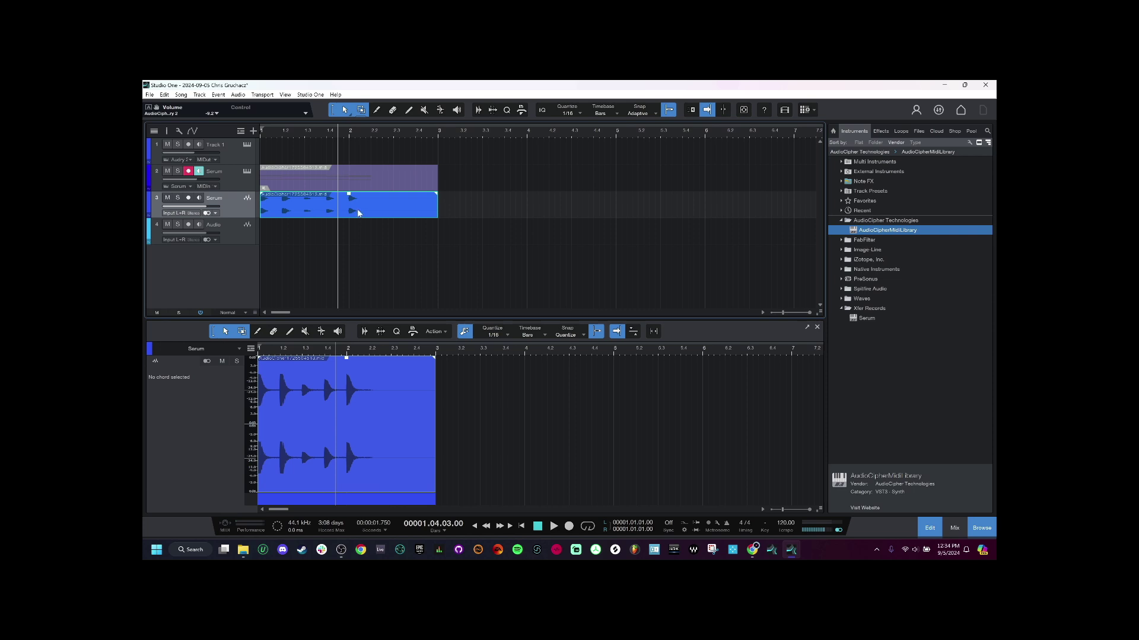
Export the bounced audio clip as a Wave file named "Music Audio" into the Music > Audio Clips folder on External (D:)
click(218, 96)
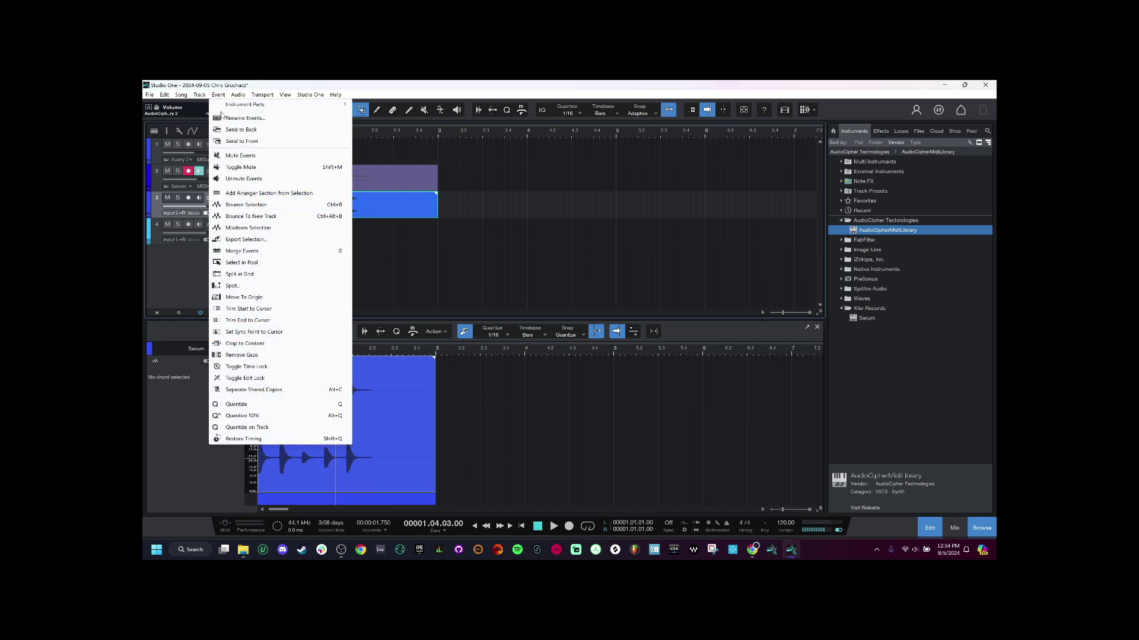
click(276, 240)
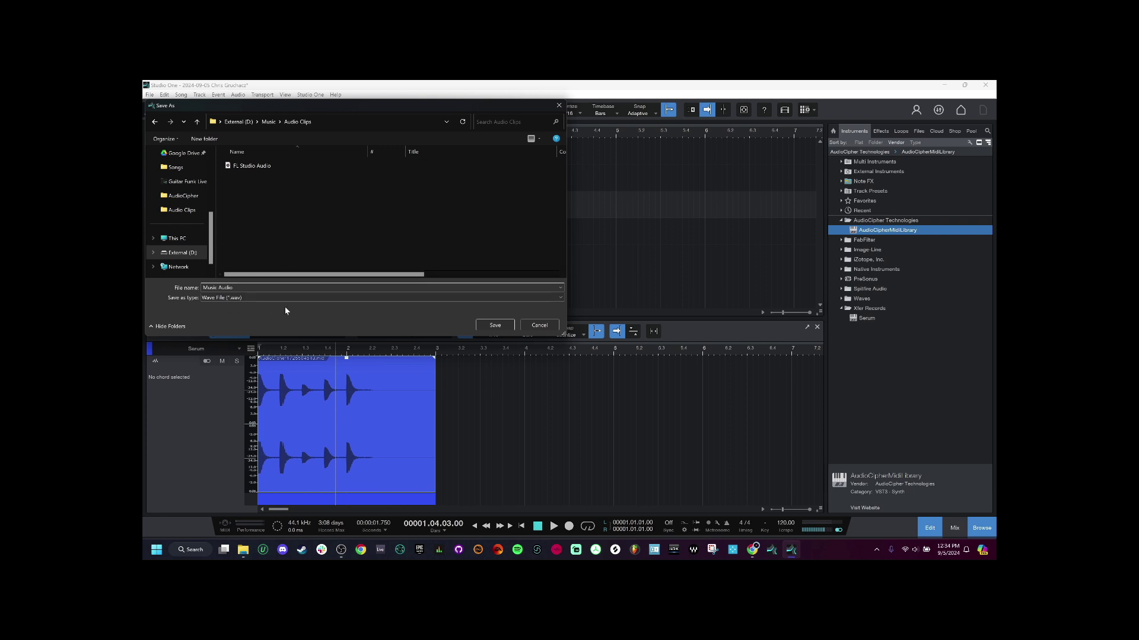
click(494, 325)
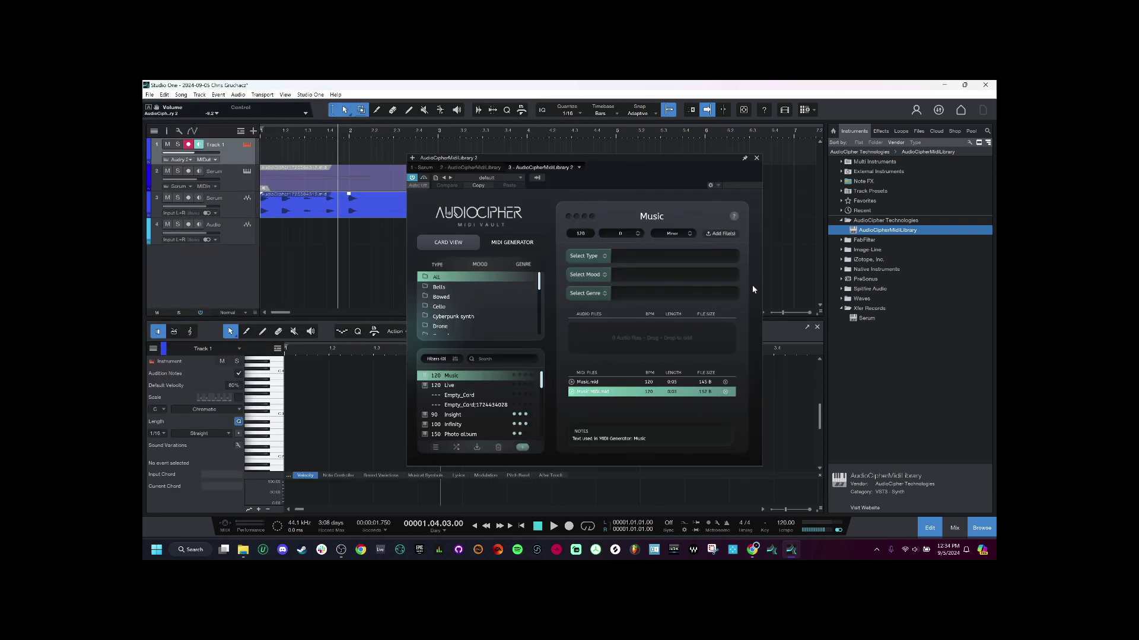
Add the exported "Music Audio" wave file to the Music card in AudioCipher's library
click(725, 234)
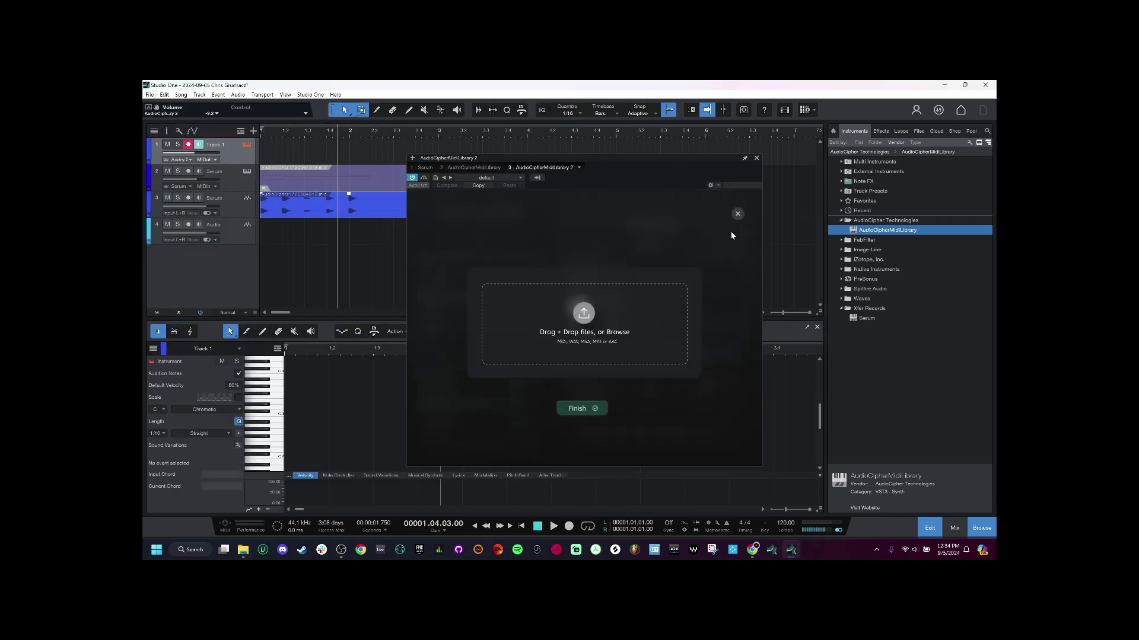
click(652, 326)
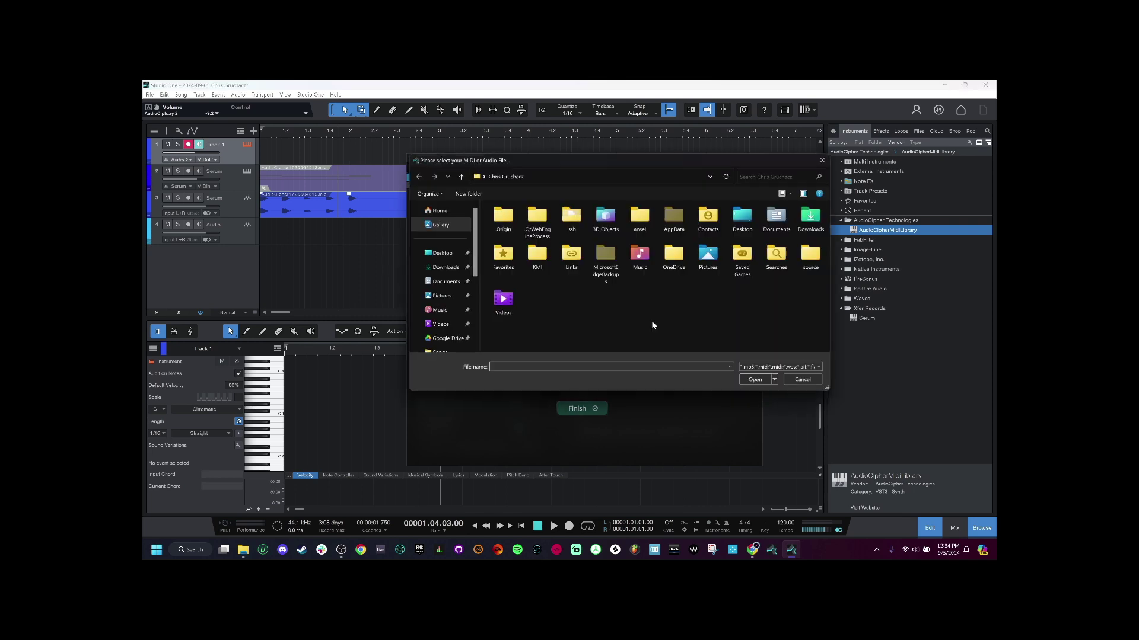
click(757, 381)
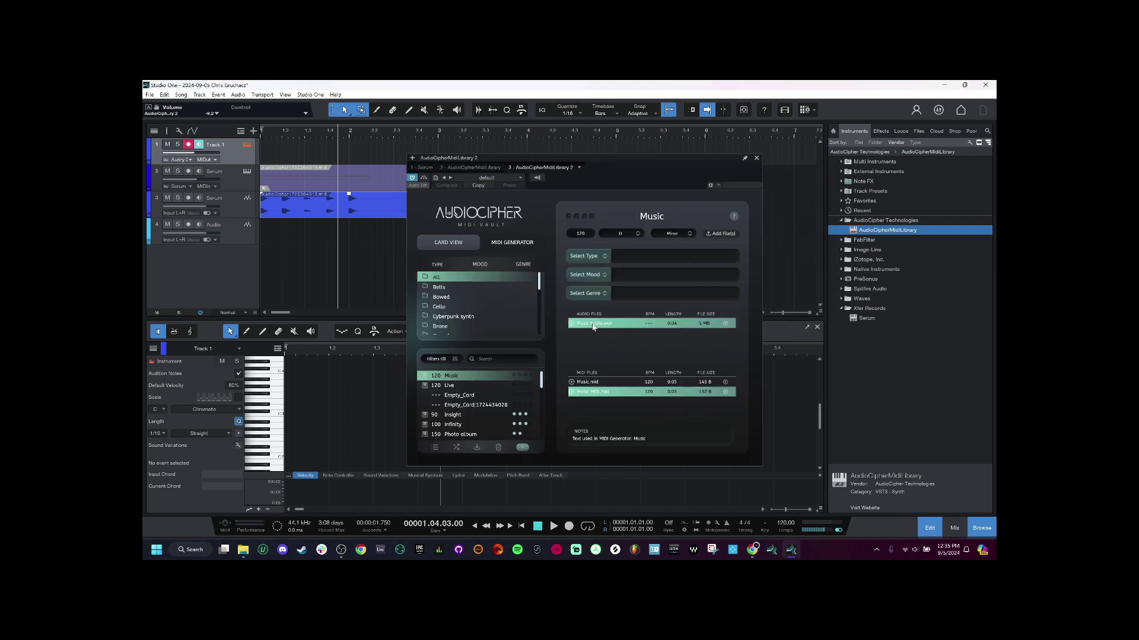